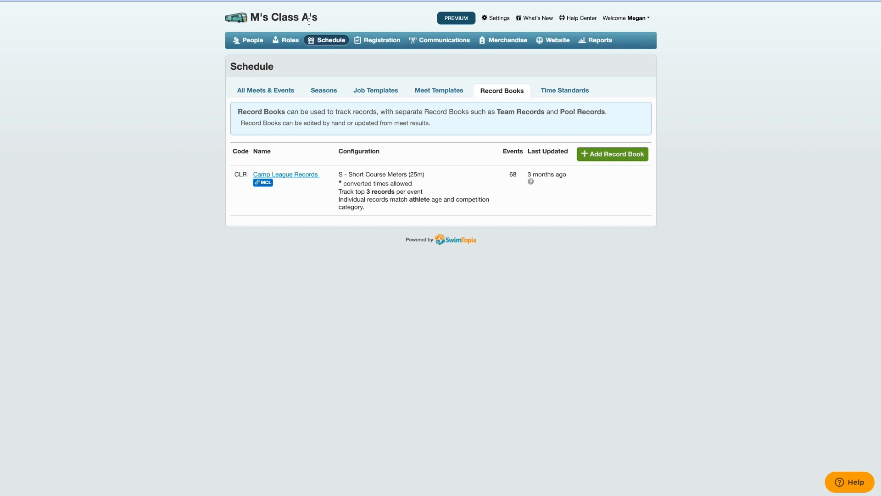
# - Start a new record book named "Class A's Team Records" with abbreviation CATR, tracking the top 3 records per event
pyautogui.click(613, 157)
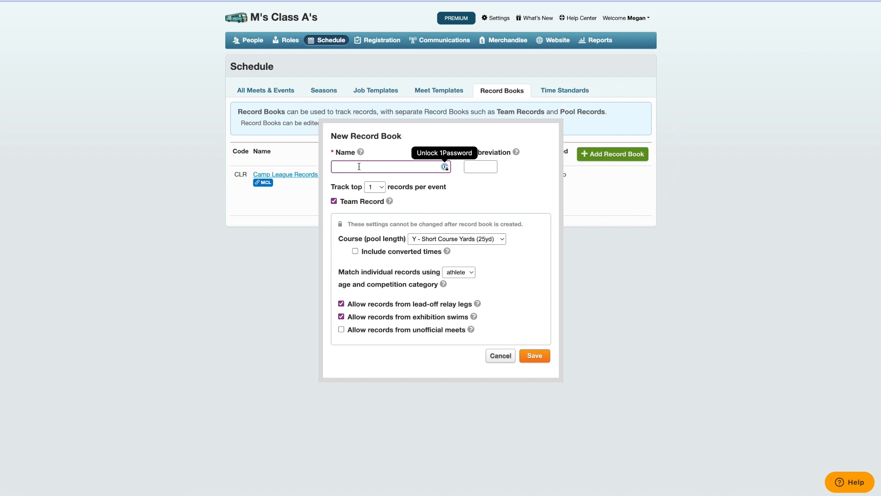
pyautogui.write("Class A's Team Records")
pyautogui.click(481, 166)
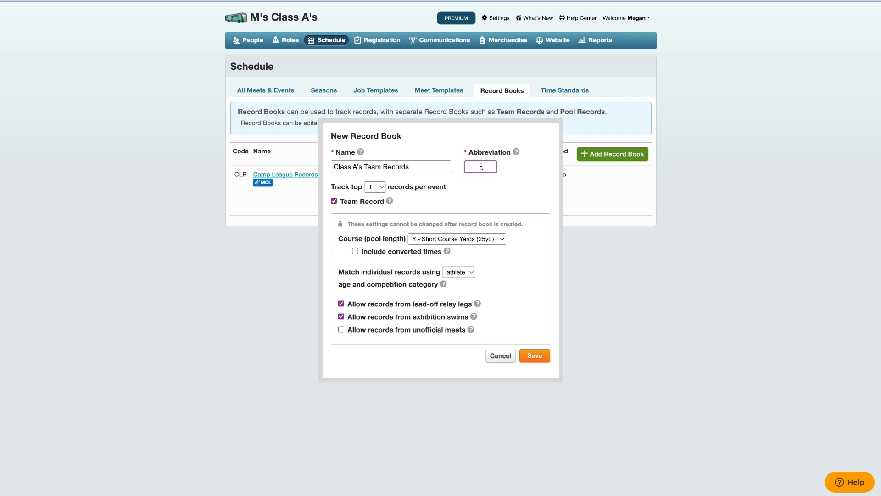
pyautogui.write('CATR')
pyautogui.click(497, 194)
pyautogui.moveTo(390, 203)
pyautogui.click(374, 187)
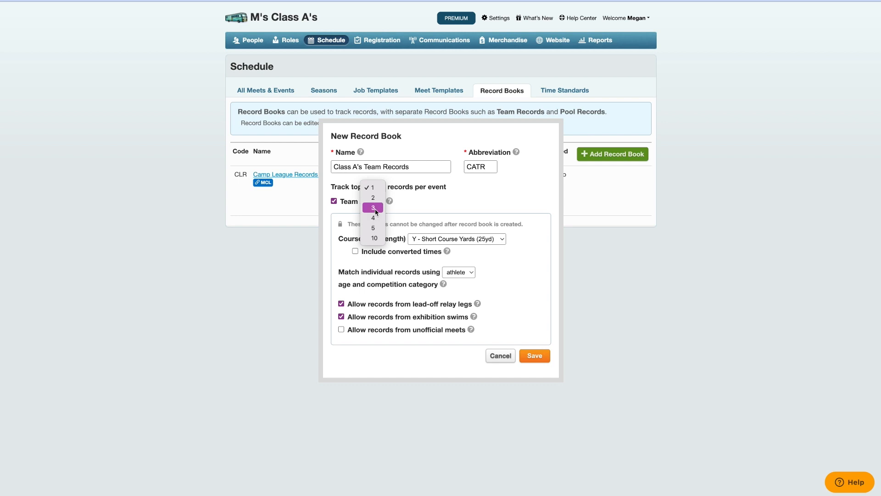
pyautogui.click(375, 209)
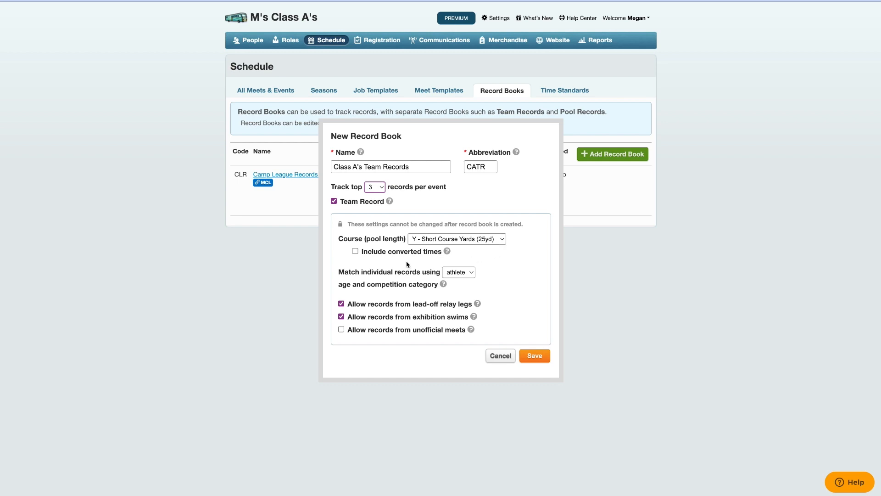
# - Include converted times, keep athlete matching, disallow records from lead-off relay legs and exhibition swims, and save the record book
pyautogui.moveTo(446, 251)
pyautogui.click(356, 252)
pyautogui.click(472, 274)
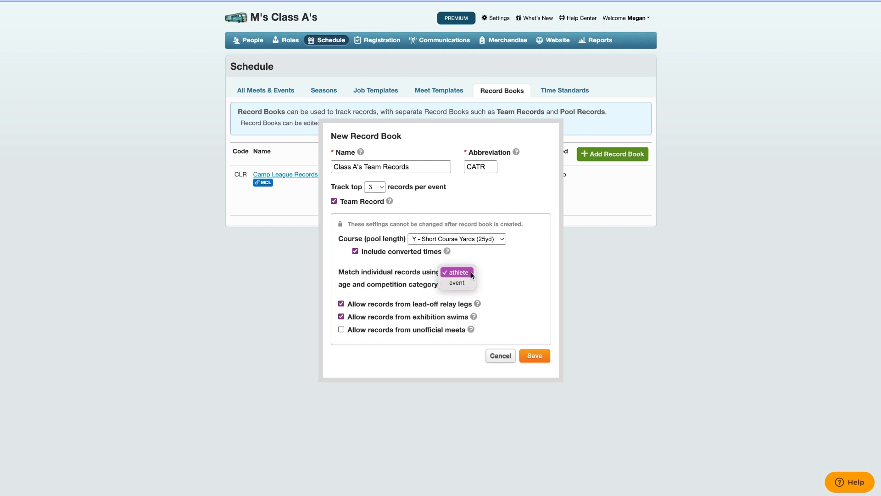
pyautogui.click(488, 275)
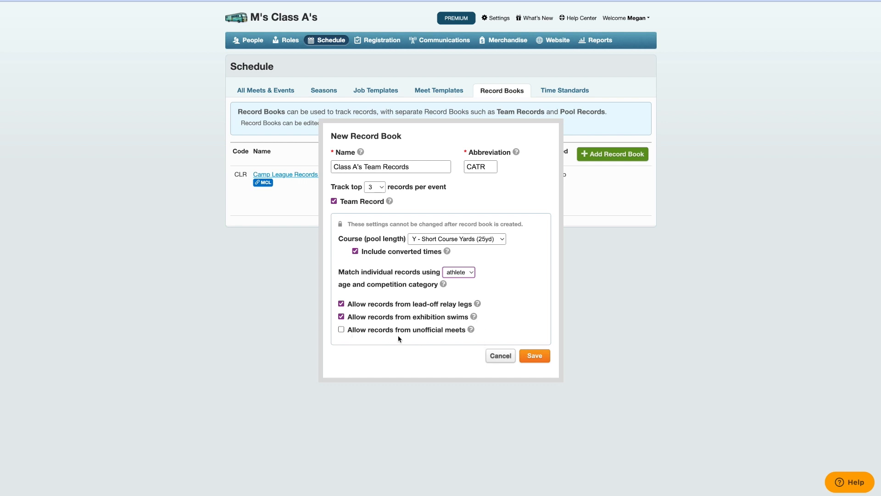
pyautogui.click(342, 305)
pyautogui.click(341, 317)
pyautogui.click(540, 360)
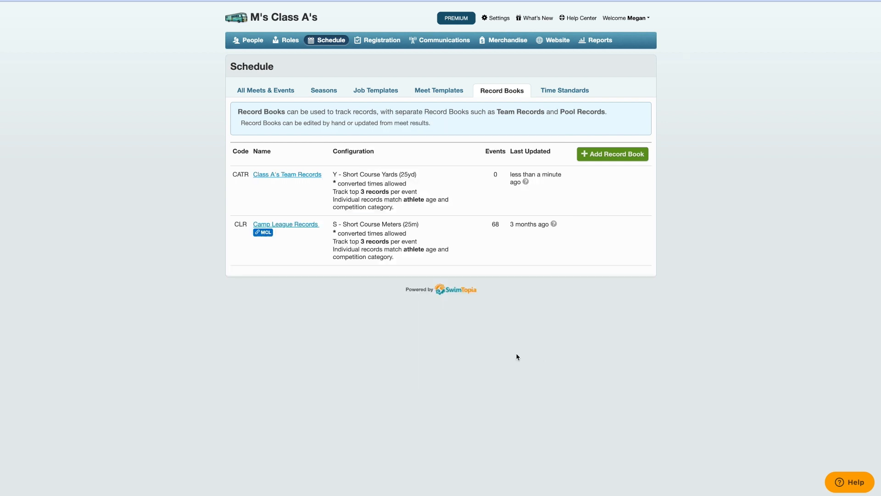
# - Open the Class A's Team Records book and copy its events from the Dual Meet Template (68 events)
pyautogui.click(288, 176)
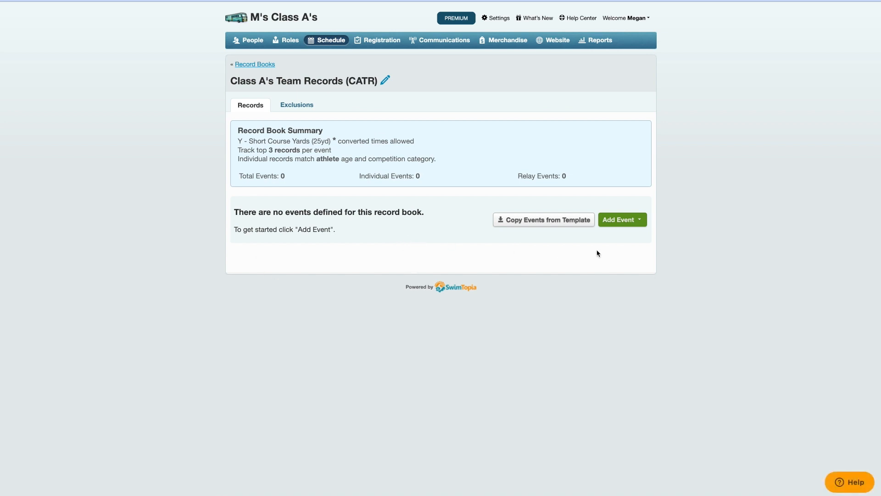
pyautogui.click(561, 222)
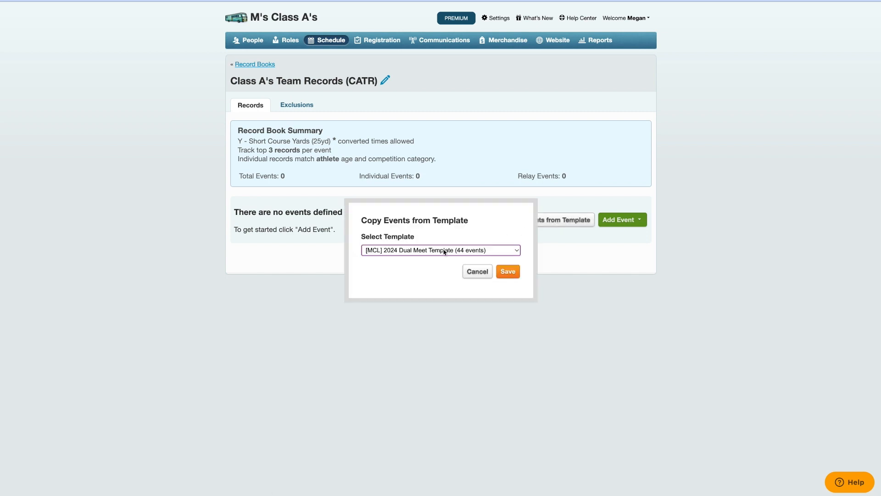
pyautogui.click(437, 252)
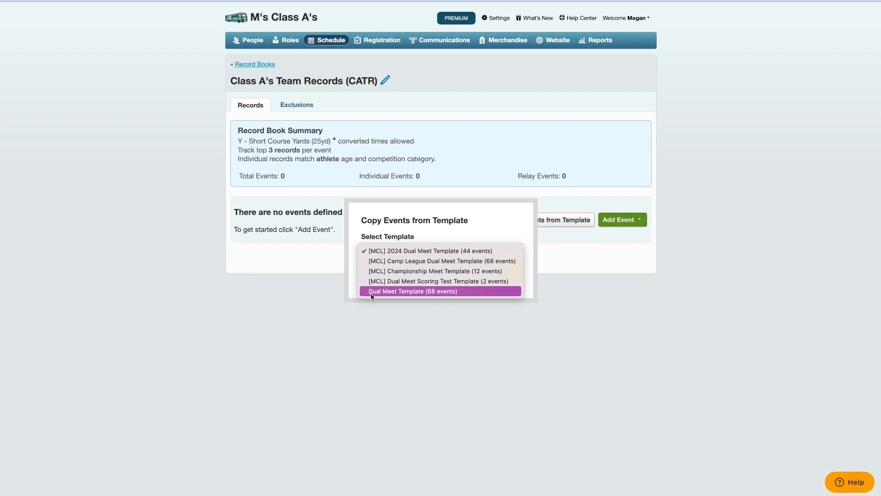
pyautogui.click(412, 292)
pyautogui.click(509, 273)
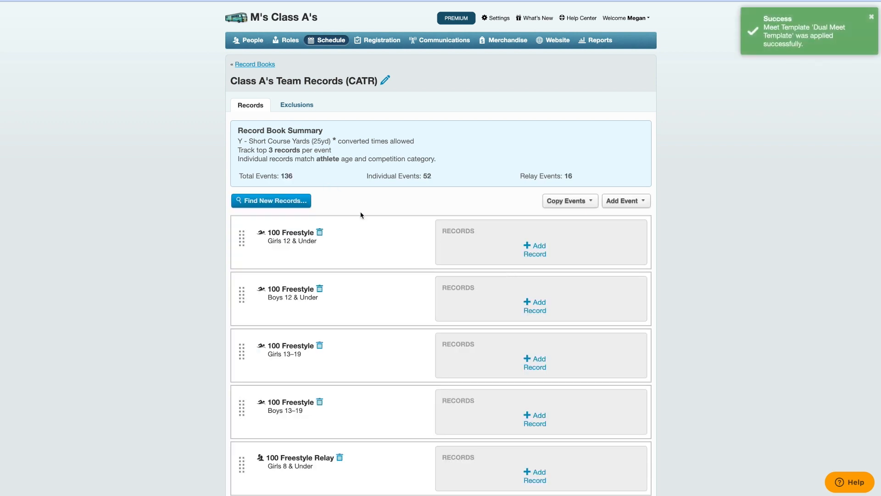
# - Look over the copied events and find new records for the book across all dates and all meets
pyautogui.scroll(-12, 366, 250)
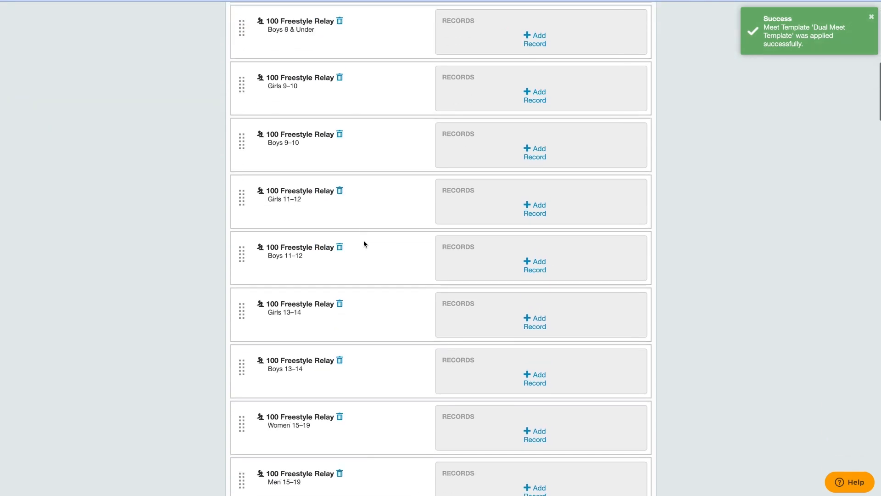
pyautogui.scroll(-1, 366, 244)
pyautogui.scroll(5, 364, 244)
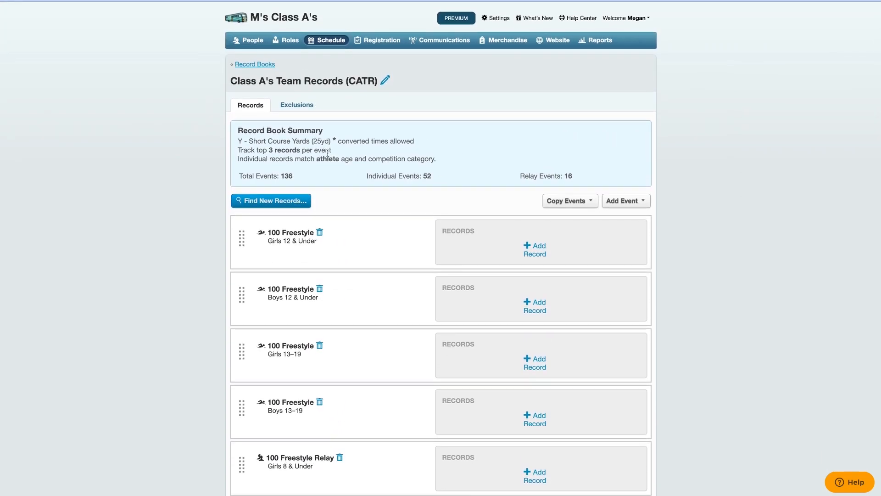
pyautogui.click(272, 202)
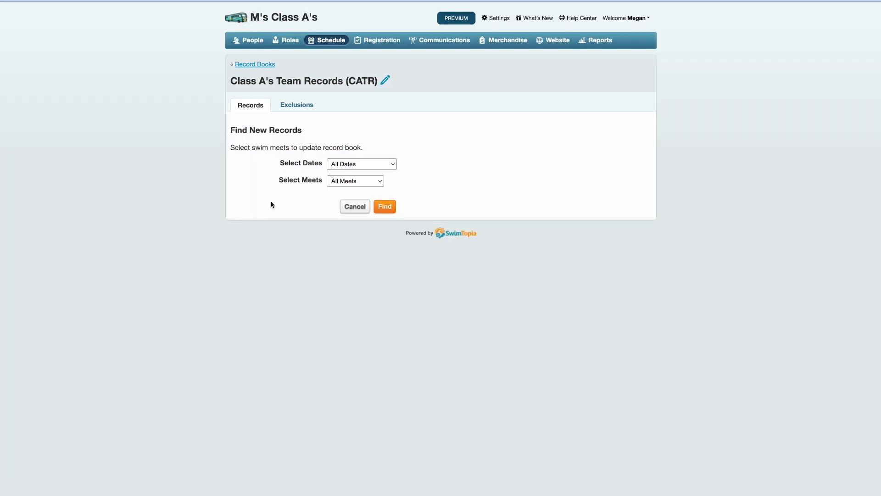
pyautogui.click(391, 165)
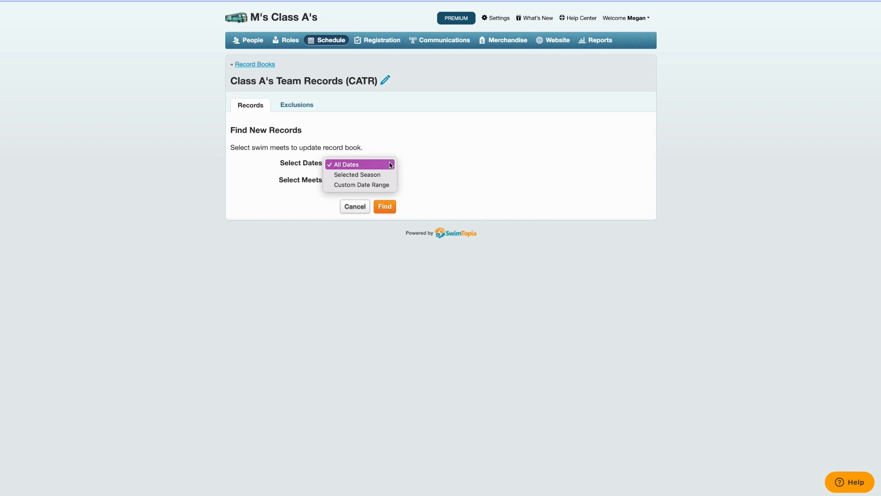
pyautogui.click(391, 165)
pyautogui.click(377, 183)
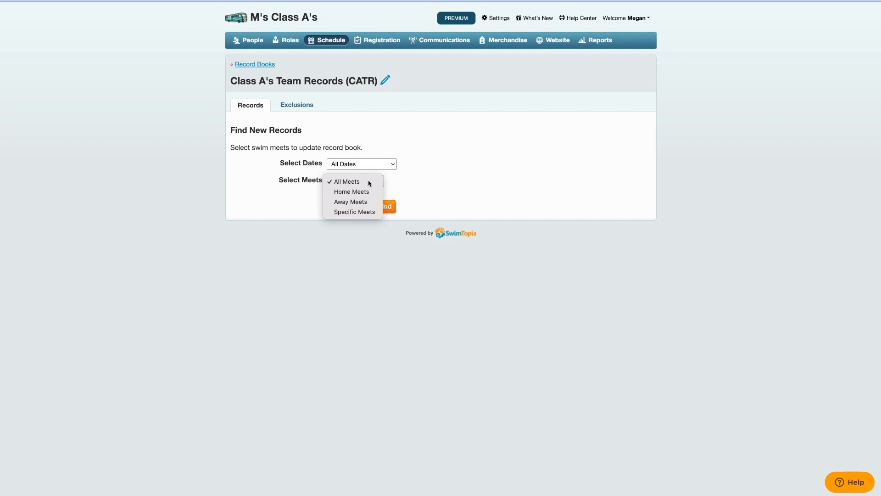
pyautogui.click(370, 182)
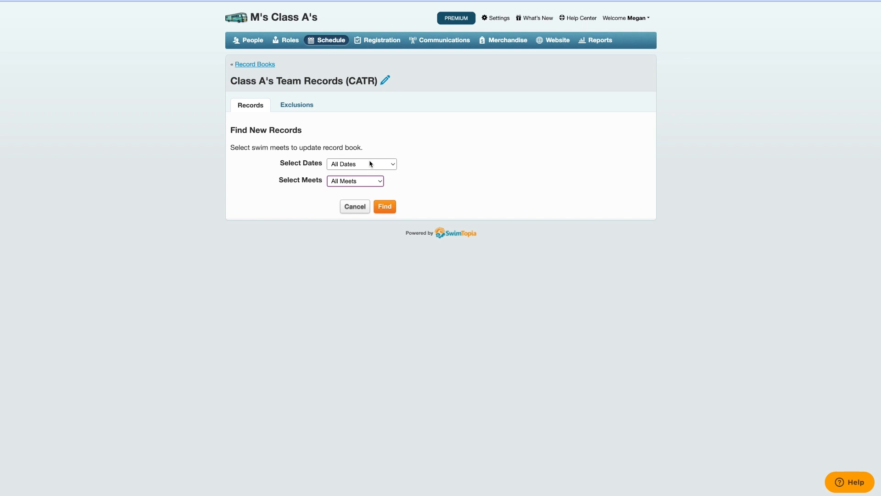
pyautogui.click(385, 210)
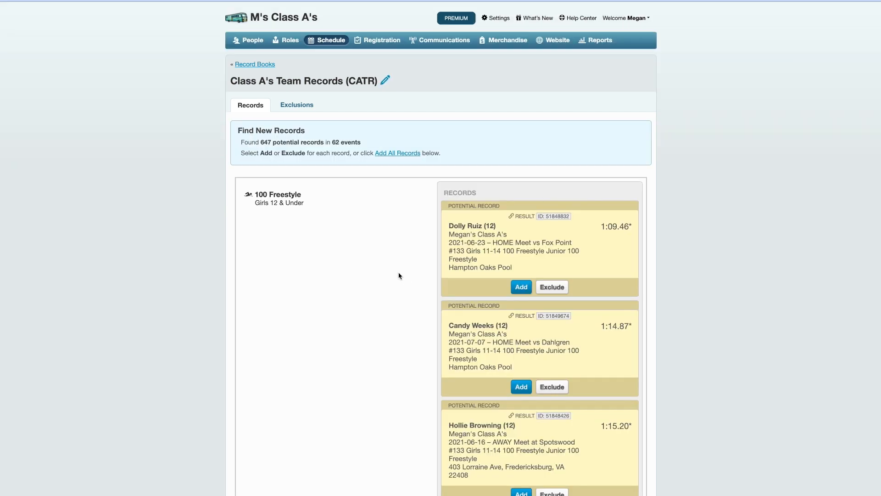
# - Add the 1:09.46 potential record to the Girls 12 & Under 100 Freestyle event
pyautogui.scroll(-3, 399, 276)
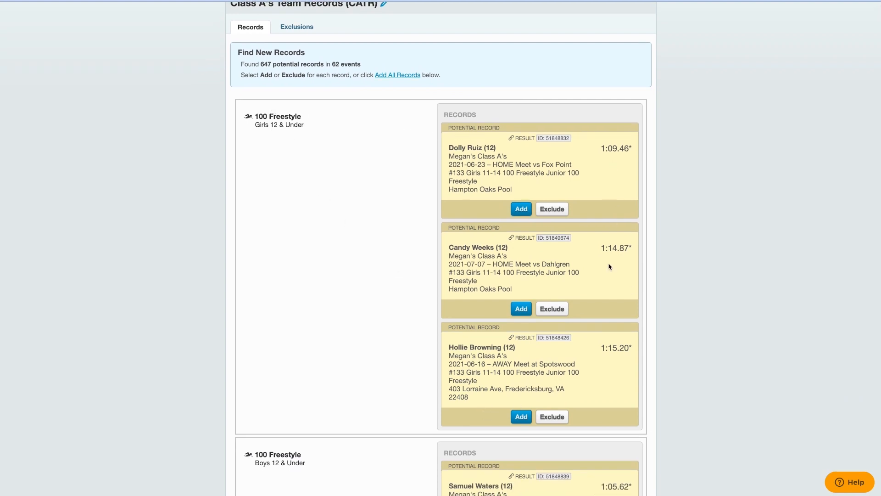
pyautogui.click(522, 210)
pyautogui.click(528, 324)
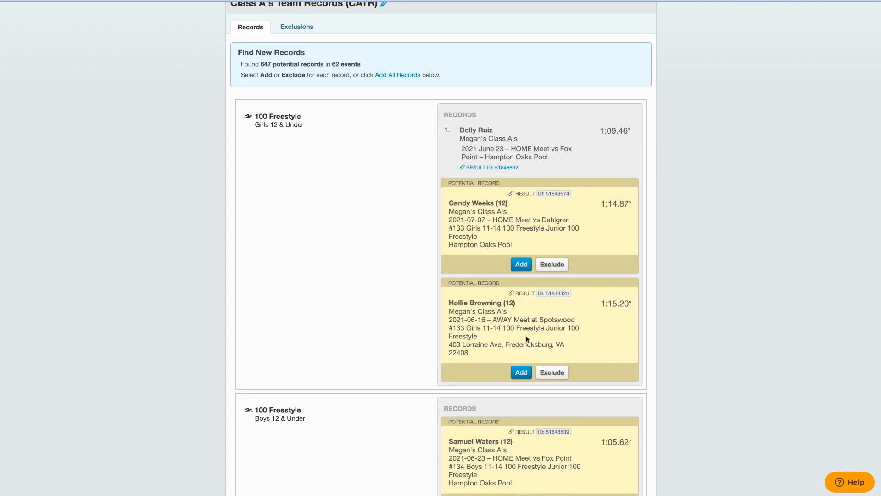
# - Add the 1:14.87 potential record to Girls 12 & Under 100 Freestyle, changing the record holder's first name to its full form
pyautogui.click(523, 264)
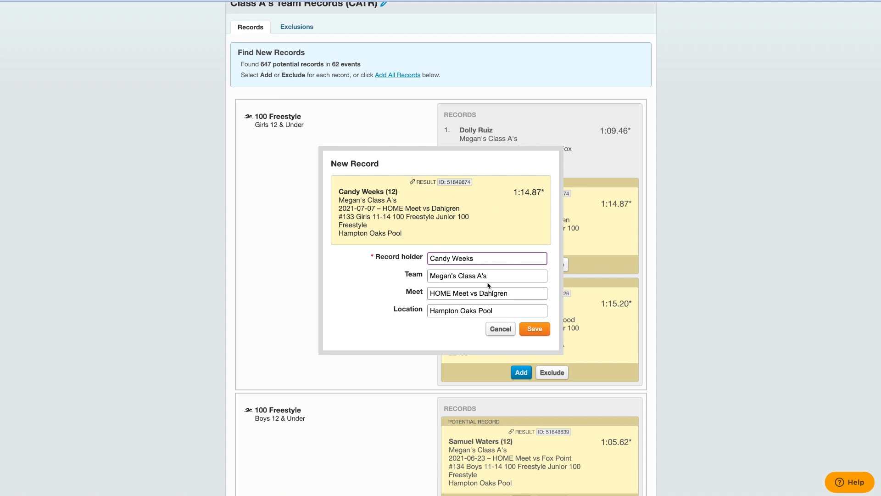
pyautogui.click(448, 258)
pyautogui.press('Delete')
pyautogui.write('ance')
pyautogui.click(534, 330)
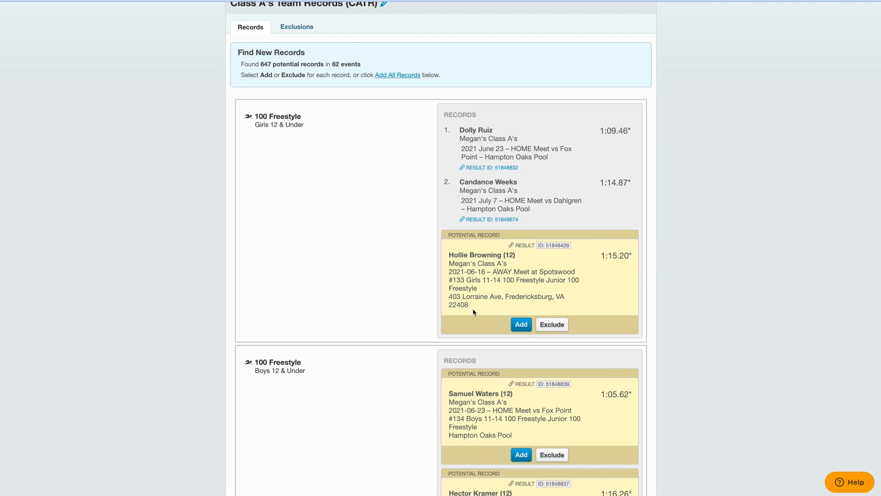
# - Exclude the 1:15.20 result from Girls 12 & Under 100 Freestyle with the note "Actually exhibition but wasn't marked."
pyautogui.click(553, 325)
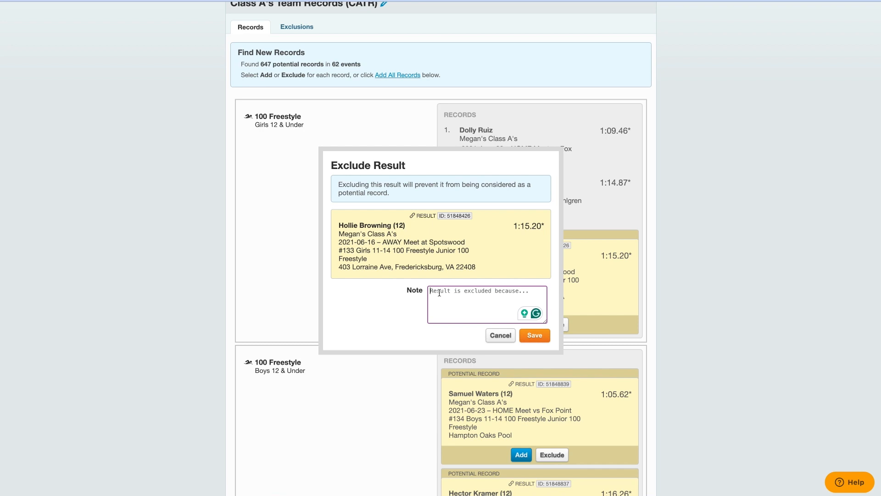
pyautogui.write('Actually ex')
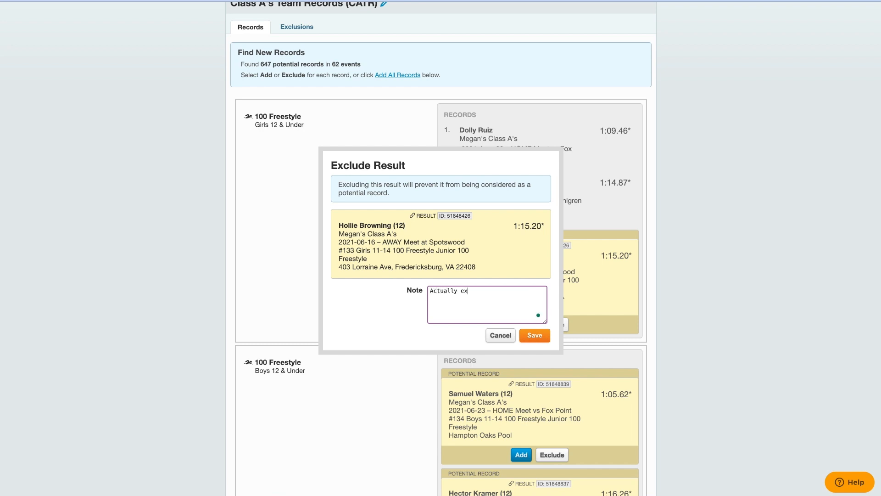
pyautogui.write('g')
pyautogui.press('BackSpace')
pyautogui.write("hibition but wasn't marked.")
pyautogui.click(534, 335)
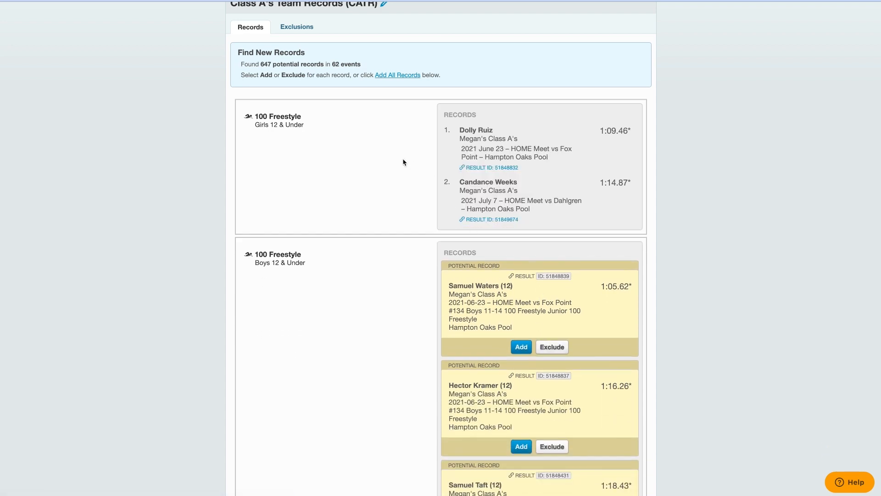
# - Review the record book's exclusions and check the excluded 100 Freestyle result's details and note without changing them
pyautogui.scroll(2, 403, 163)
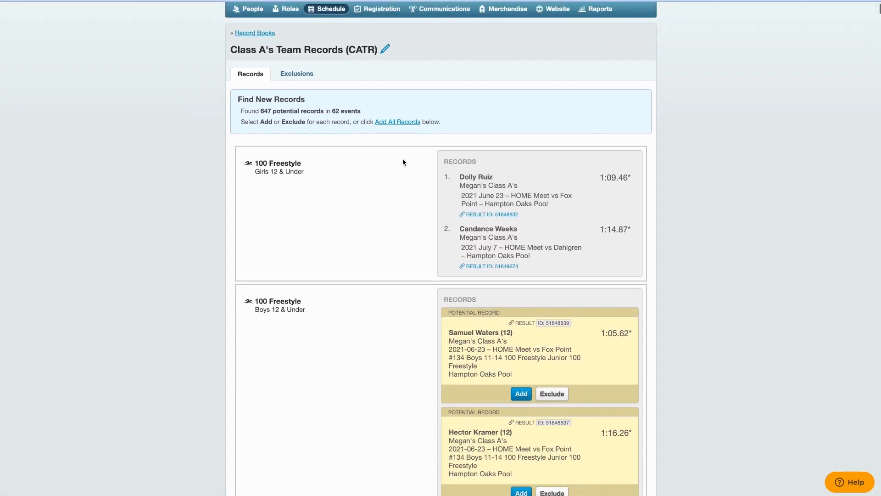
pyautogui.click(302, 76)
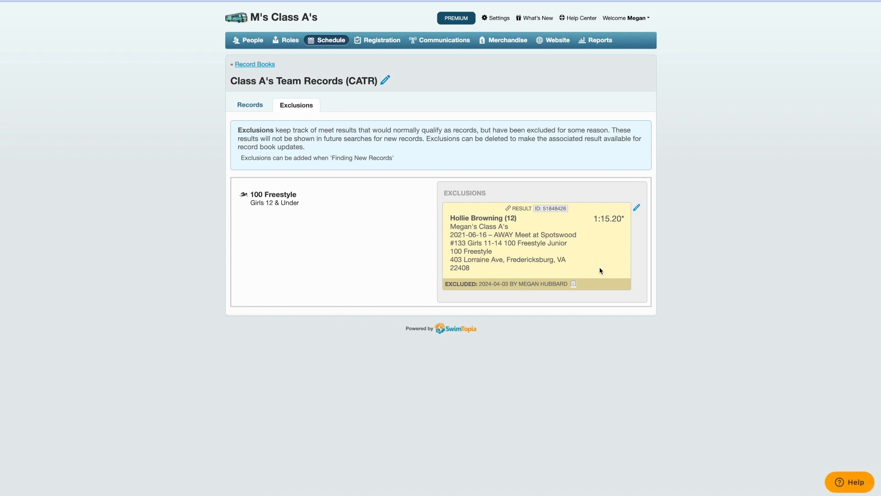
pyautogui.click(638, 209)
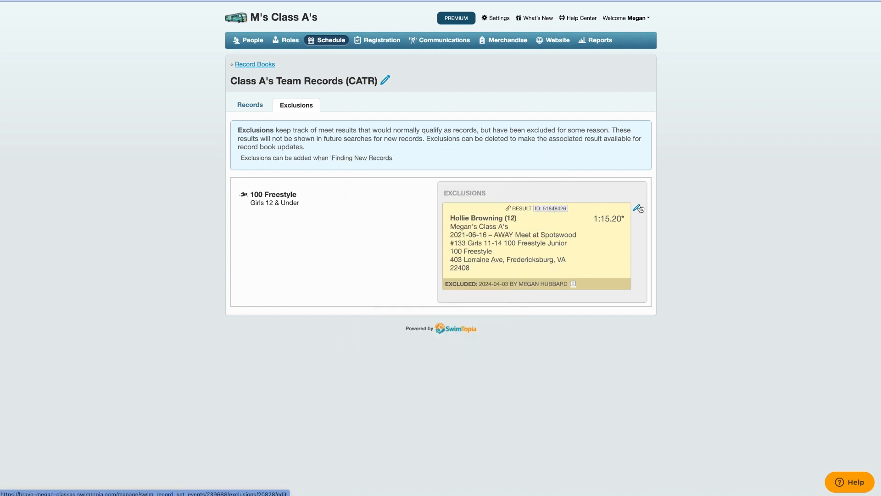
pyautogui.click(638, 209)
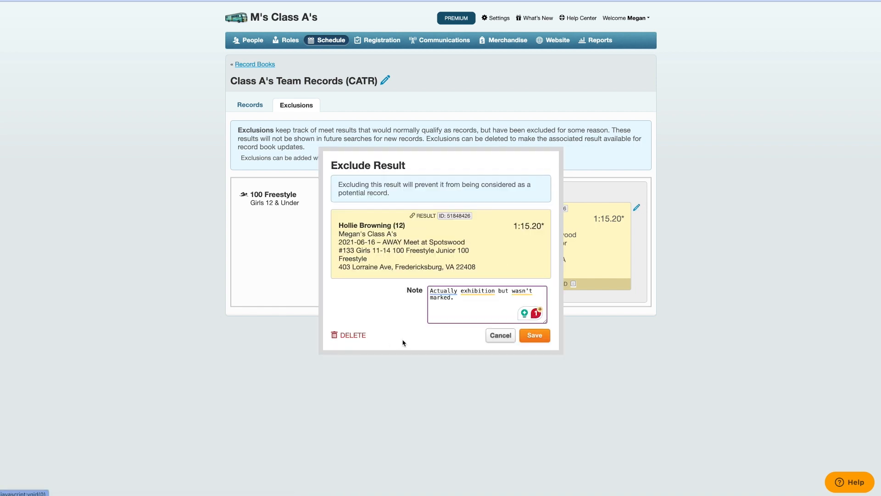
pyautogui.click(497, 339)
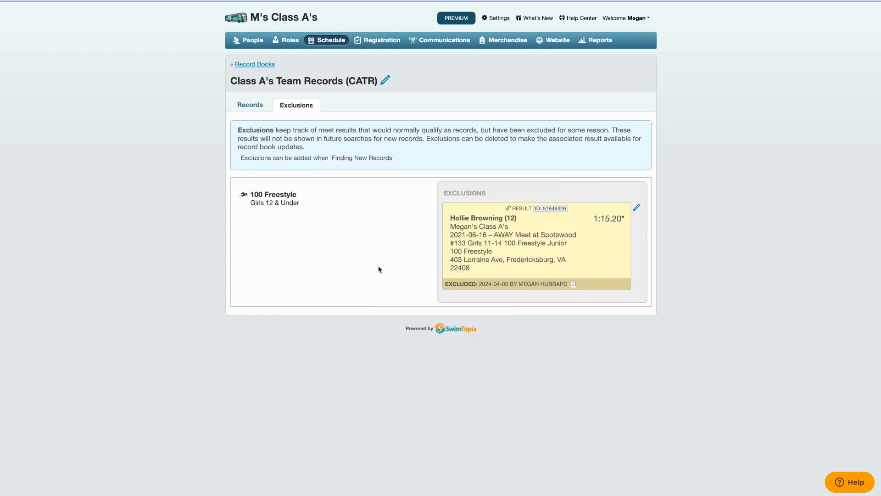
# - Return to the book's records, search all dates and meets for new records again, and examine the Girls 12 & Under 100 Freestyle candidates
pyautogui.click(252, 104)
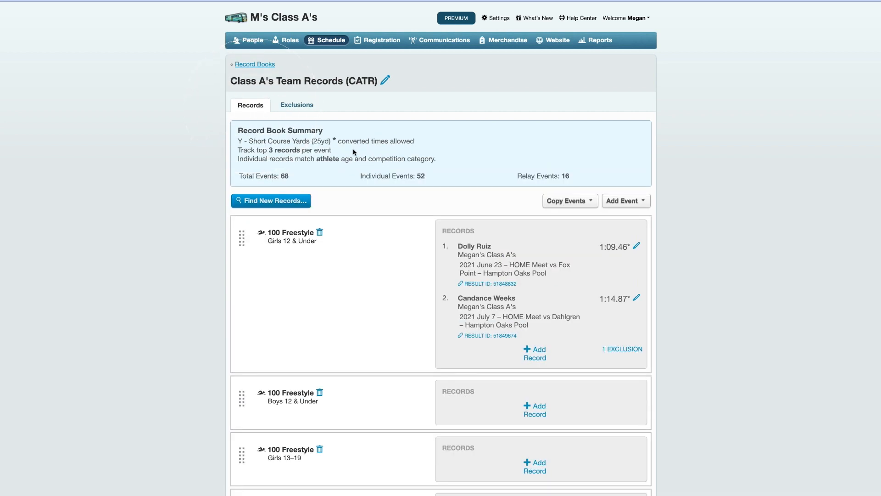
pyautogui.click(299, 202)
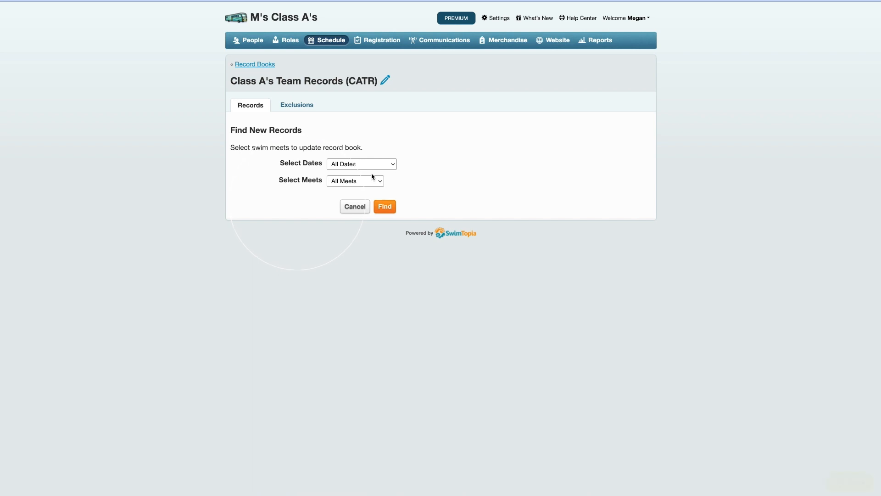
pyautogui.click(386, 207)
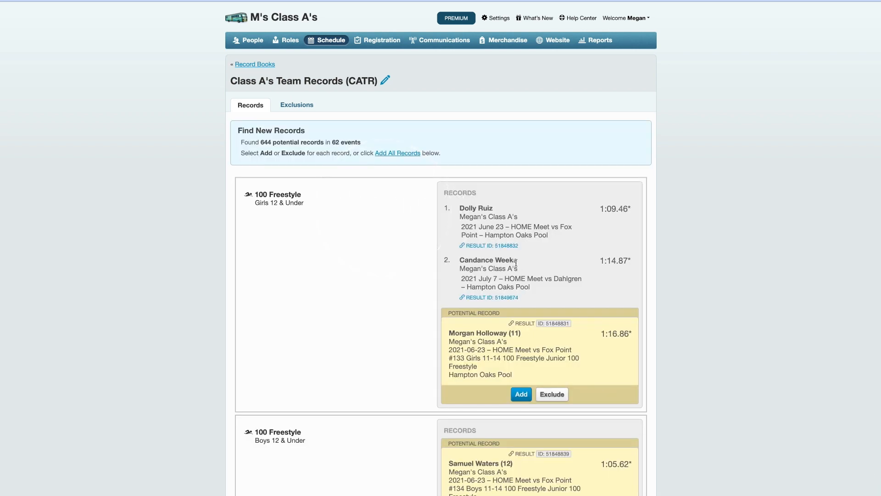
pyautogui.scroll(-3, 494, 220)
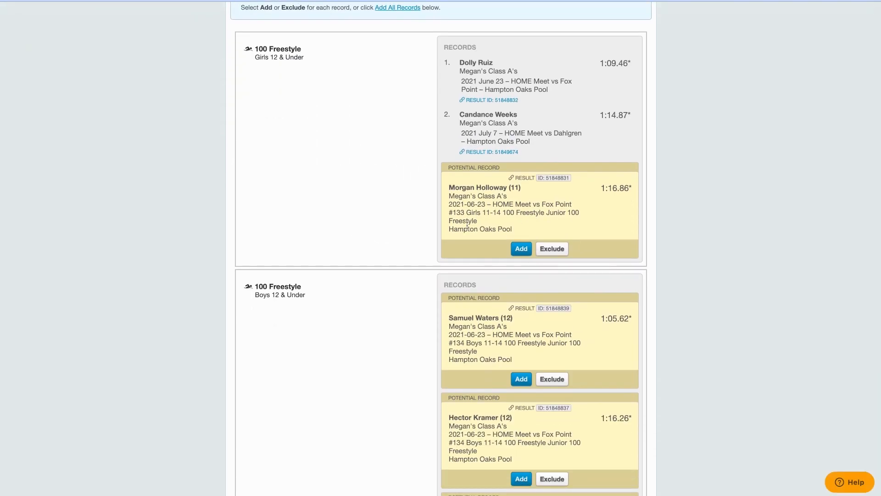
pyautogui.scroll(1, 467, 225)
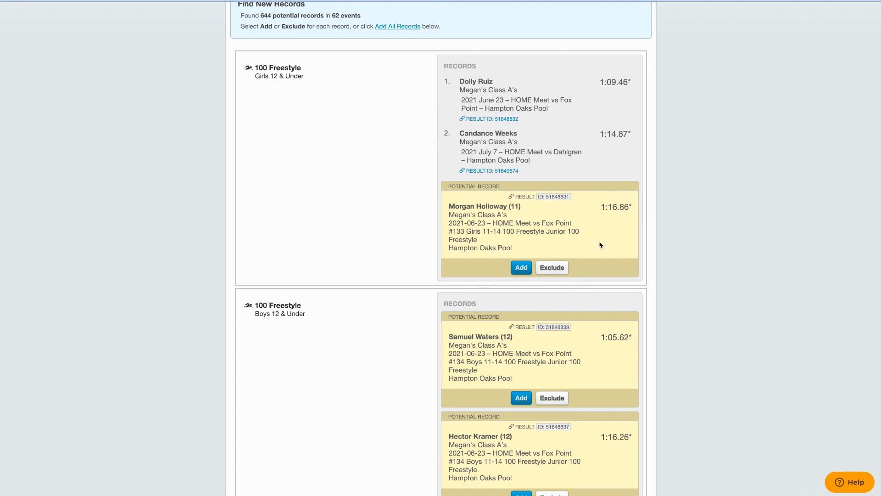
# - Add the 1:16.86 potential record to Girls 12 & Under 100 Freestyle with its details as suggested
pyautogui.scroll(1, 595, 245)
pyautogui.scroll(2, 550, 217)
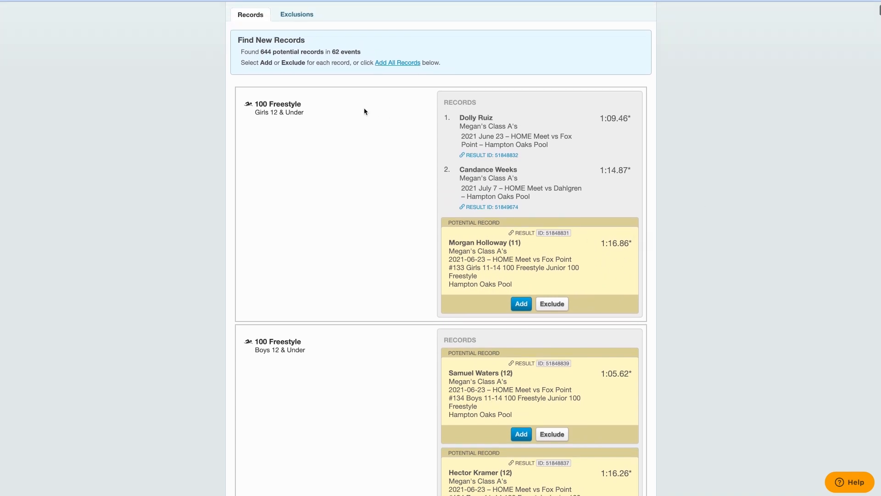
pyautogui.click(522, 321)
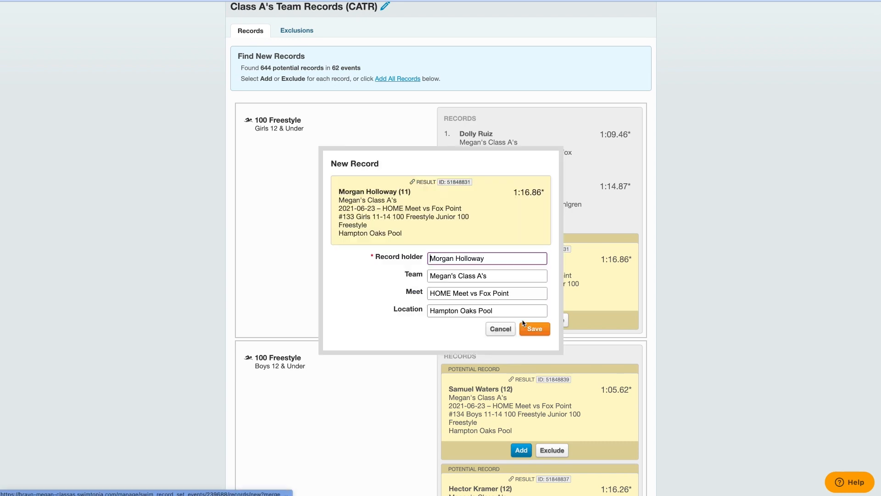
pyautogui.click(535, 329)
pyautogui.scroll(4, 416, 249)
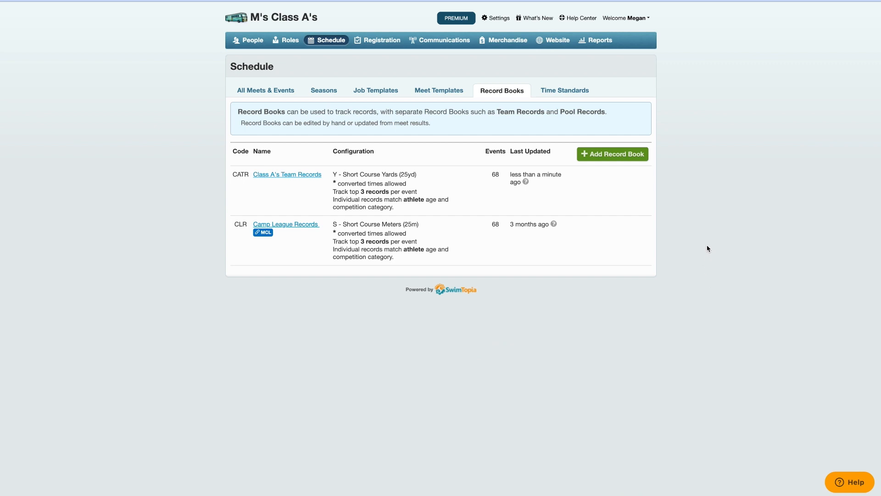
# - Create the record book "Class A's Pool Records", abbreviated CAPR, tracking the top 3 records per event and not limited to team records
pyautogui.click(621, 161)
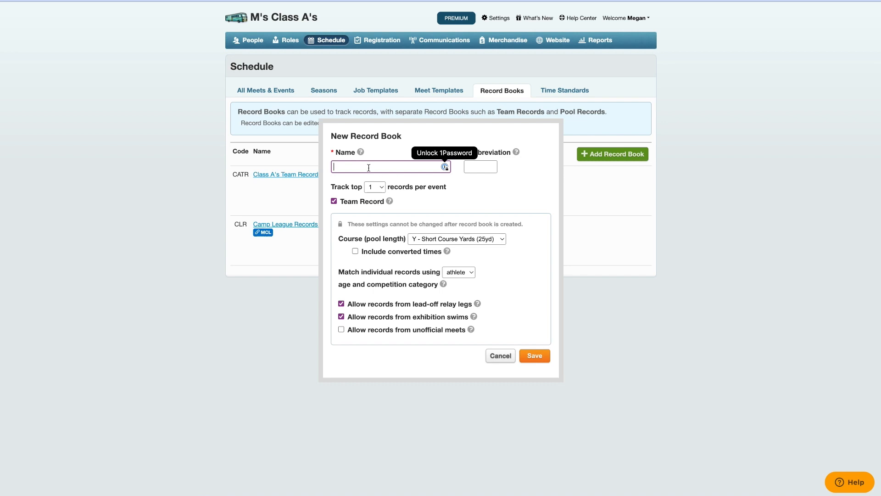
pyautogui.write("Class A's Pool Records")
pyautogui.press('Tab')
pyautogui.write('CAPR')
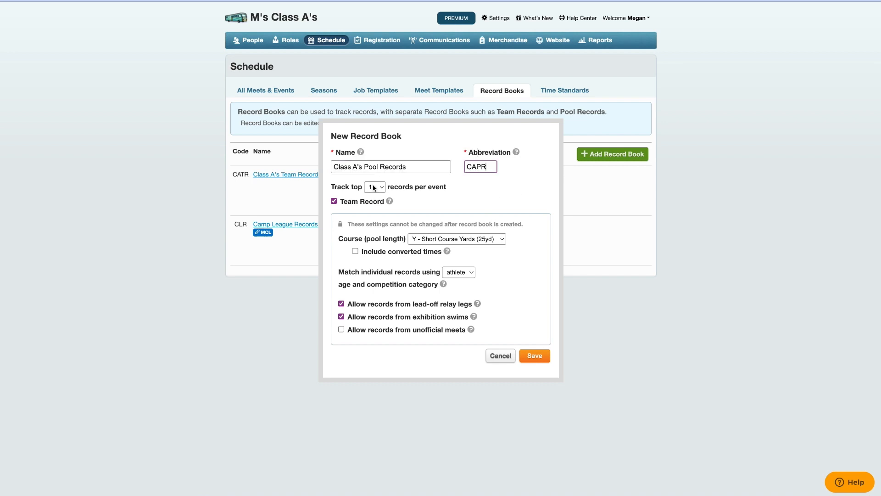
pyautogui.click(375, 187)
pyautogui.click(374, 208)
pyautogui.click(334, 202)
pyautogui.moveTo(445, 252)
pyautogui.click(536, 356)
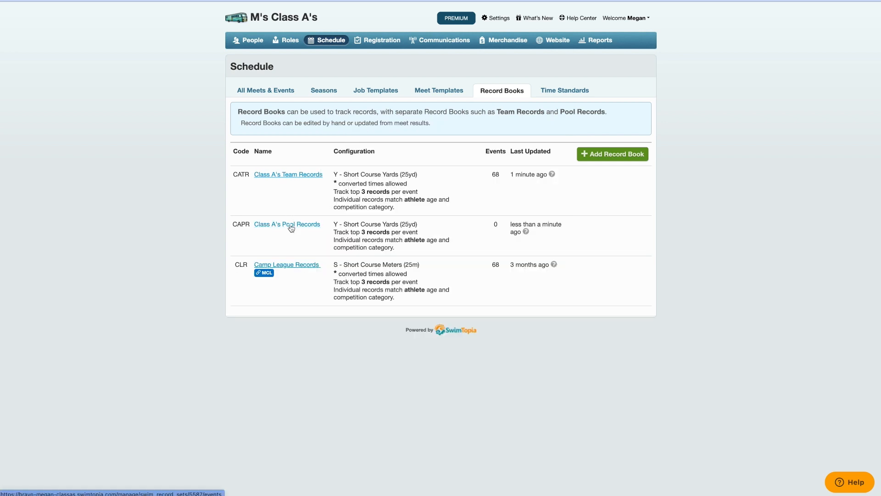
# - Fill the Class A's Pool Records book with the events copied from the 68-event Dual Meet Template
pyautogui.click(291, 228)
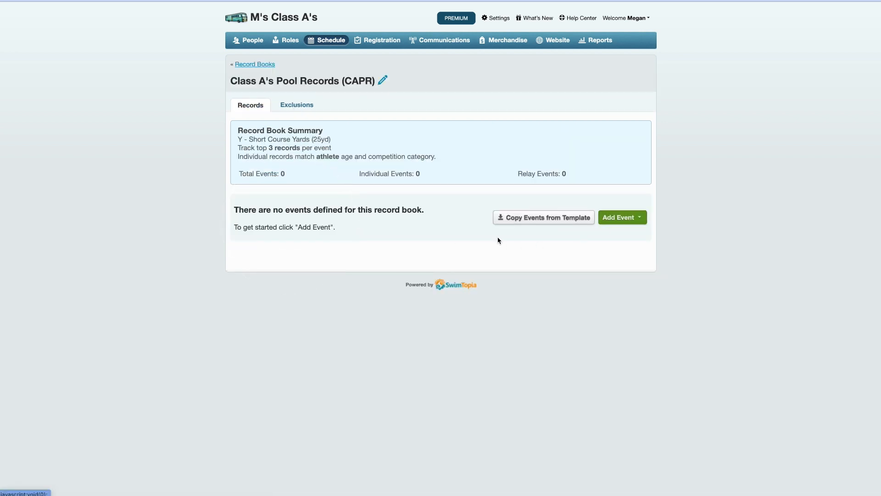
pyautogui.click(623, 219)
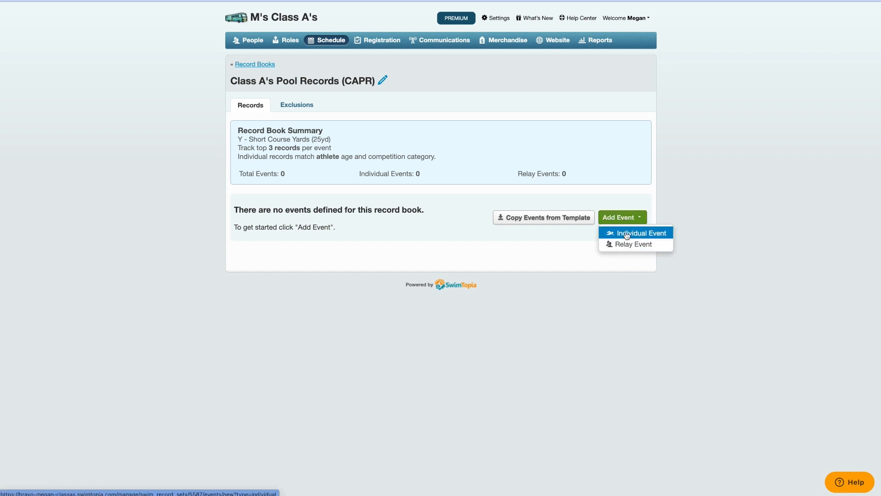
pyautogui.click(577, 261)
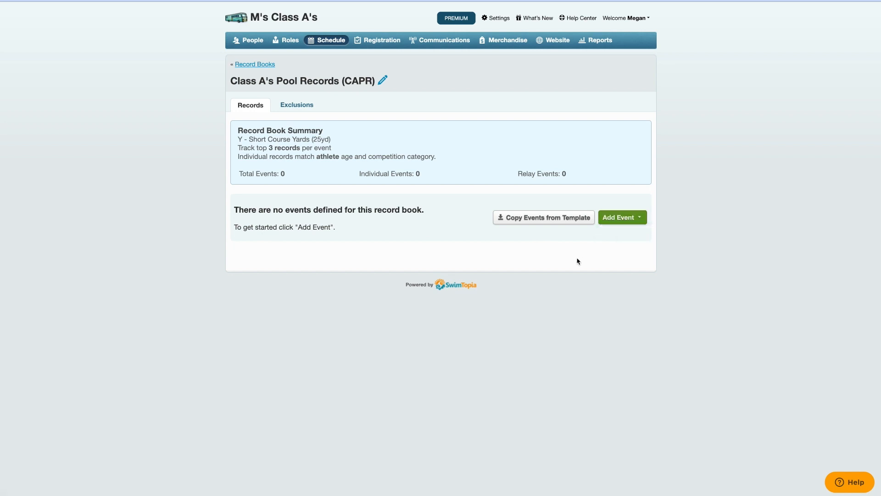
pyautogui.click(551, 218)
pyautogui.click(457, 252)
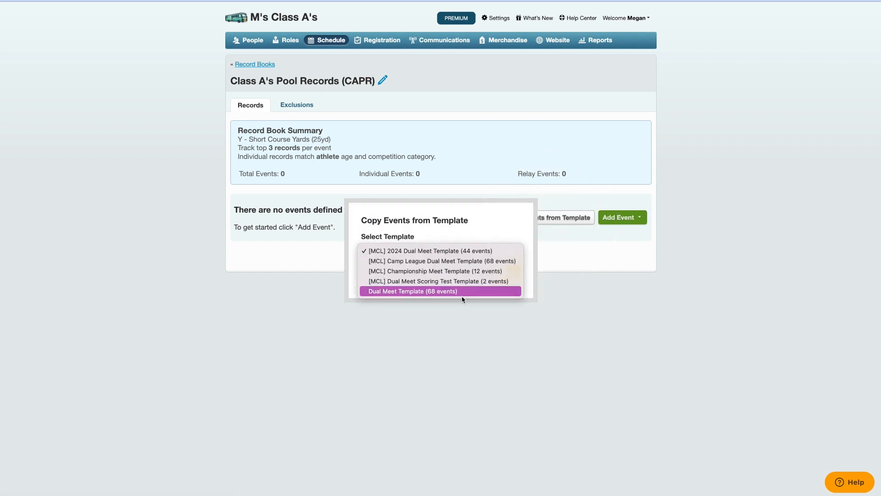
pyautogui.click(436, 291)
pyautogui.click(508, 274)
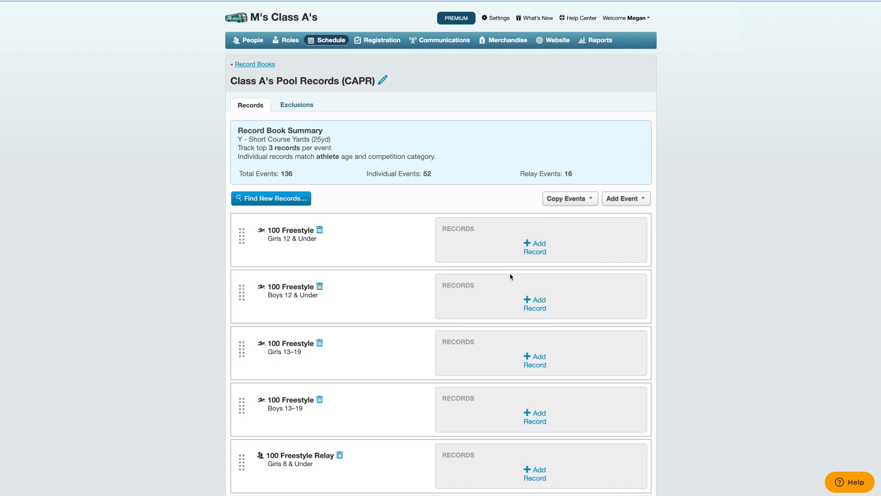
# - Search for new pool records across all dates, restricted to Home Meets
pyautogui.click(284, 201)
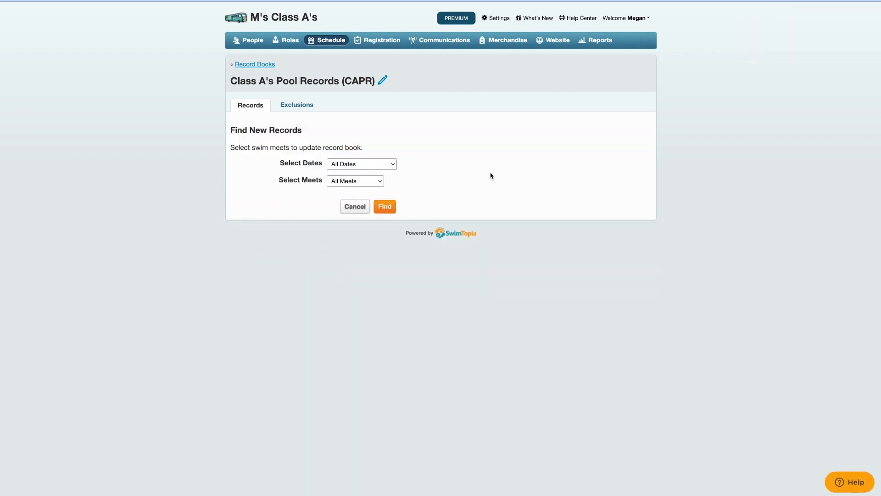
pyautogui.click(374, 182)
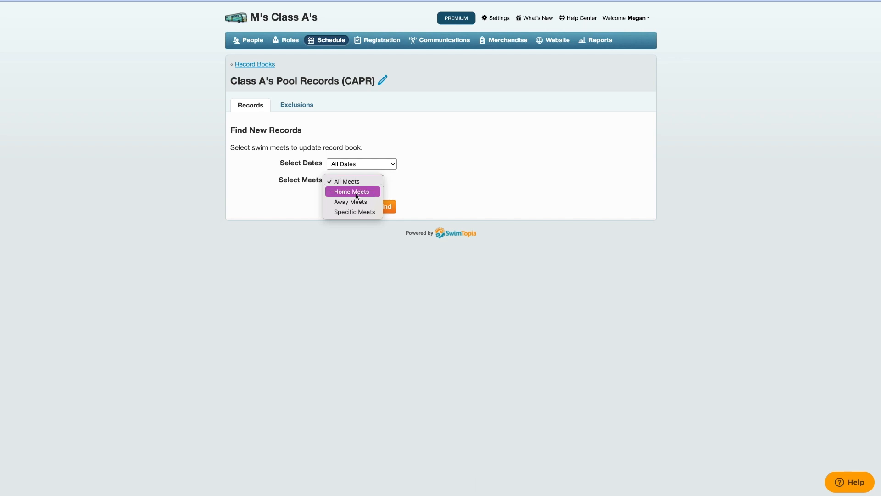
pyautogui.click(341, 192)
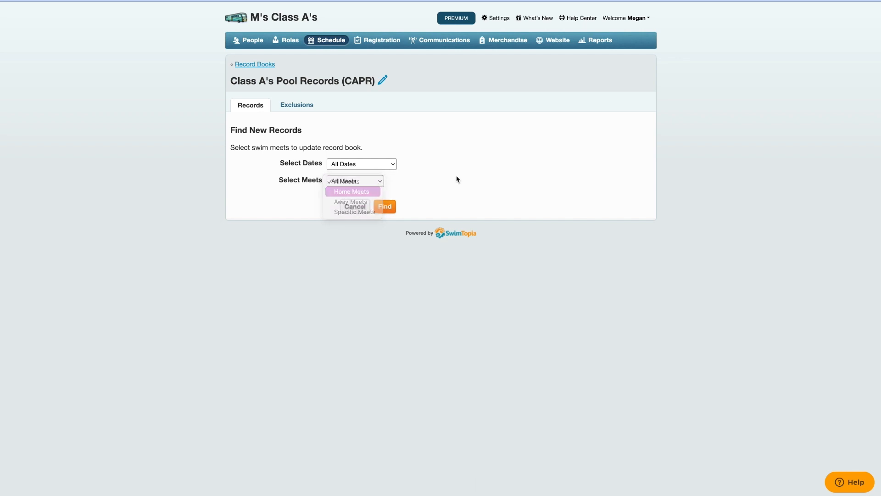
pyautogui.click(385, 207)
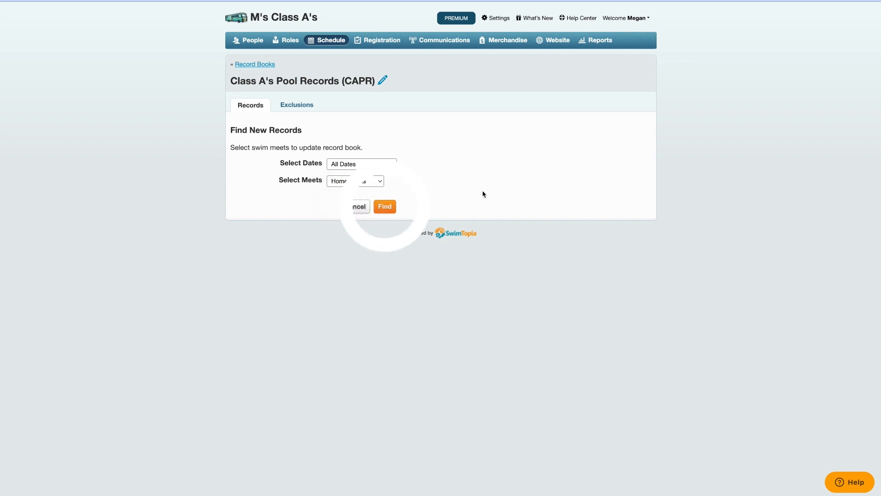
pyautogui.scroll(-1, 389, 270)
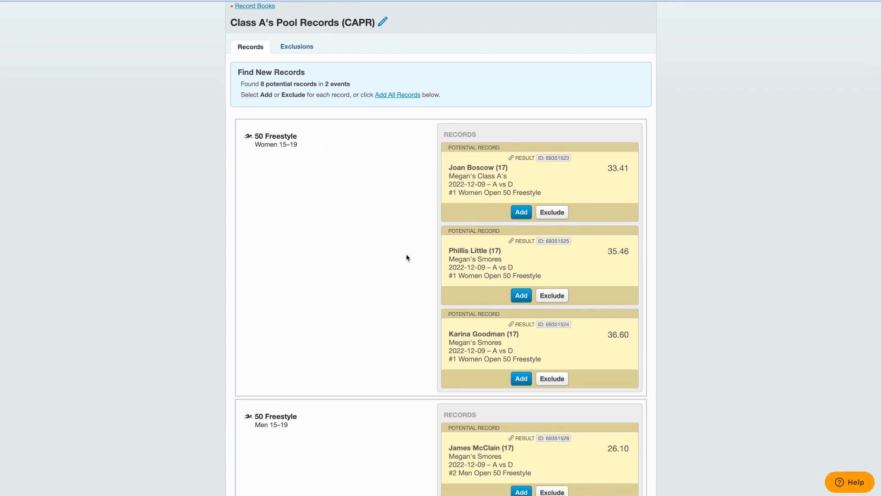
# - Add the 33.41, 35.46 and 36.60 potential records to Women 15–19 50 Freestyle
pyautogui.click(522, 212)
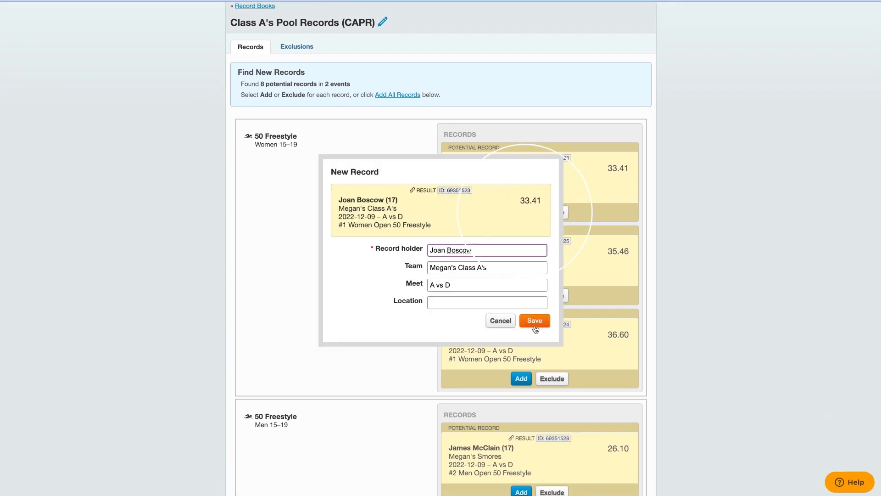
pyautogui.click(535, 321)
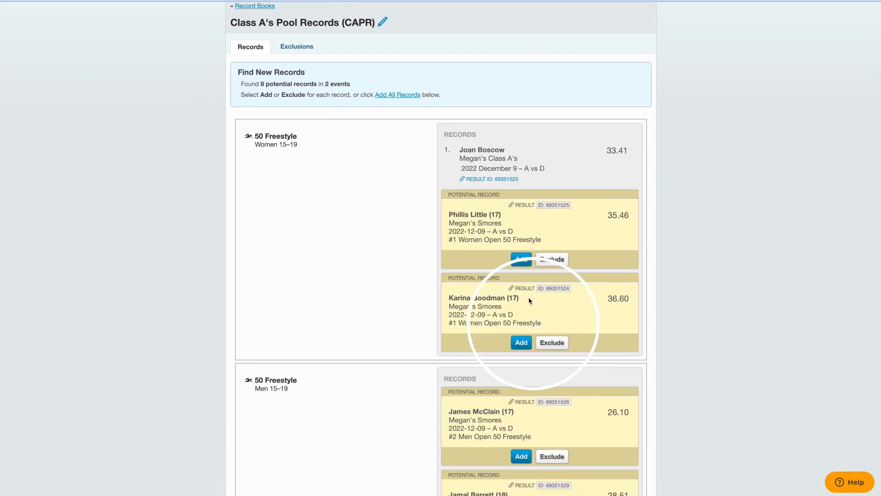
pyautogui.click(522, 261)
pyautogui.click(538, 321)
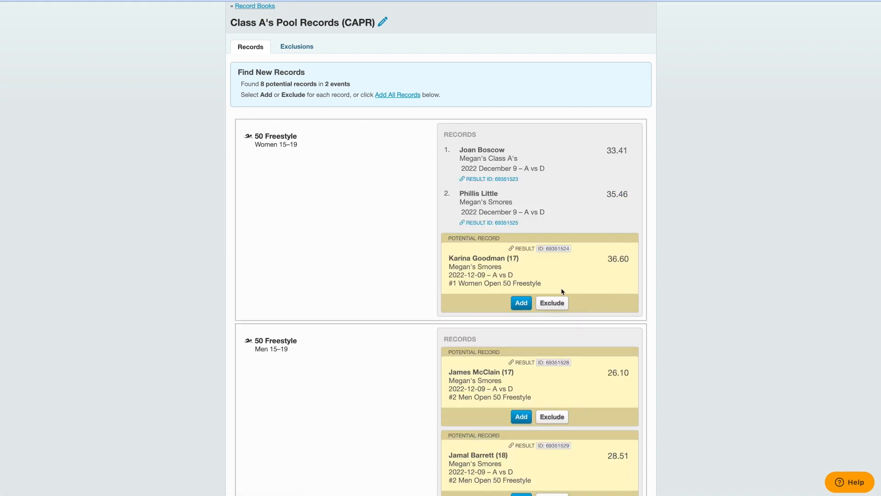
pyautogui.click(522, 302)
pyautogui.click(539, 324)
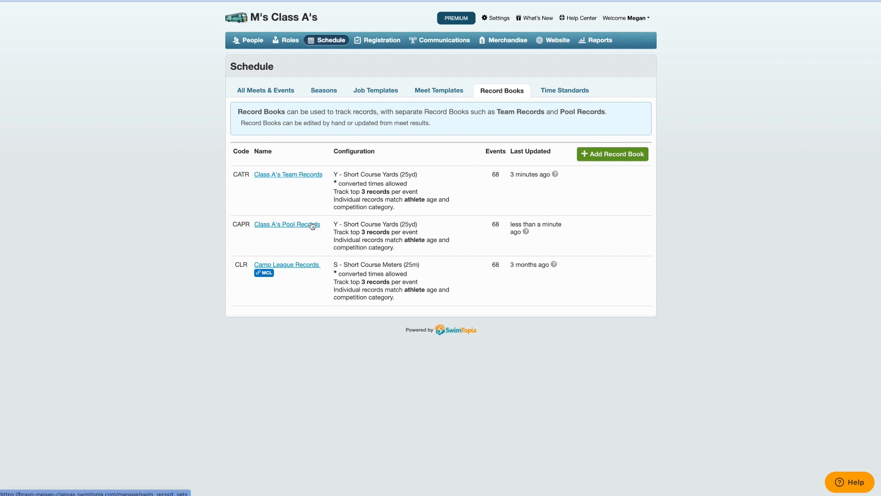
# - Open the Camp League Records book on the M Camp league site and check its setting for sharing with member organizations
pyautogui.moveTo(260, 276)
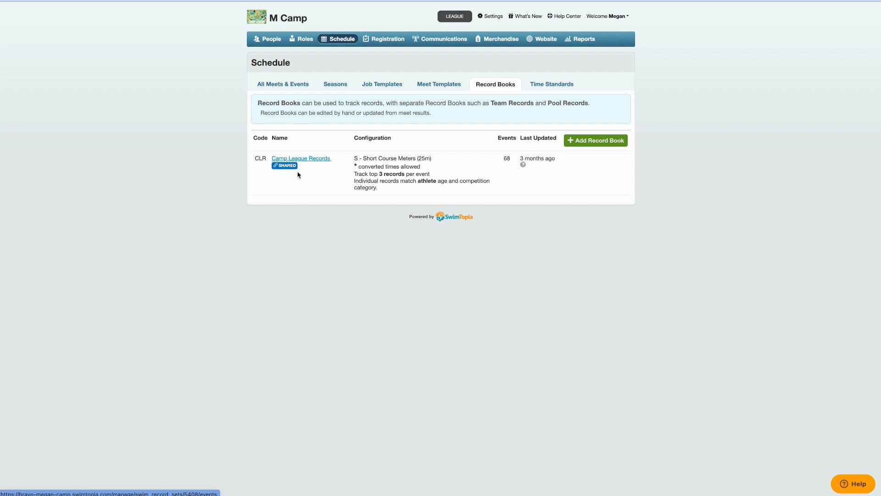
pyautogui.moveTo(291, 169)
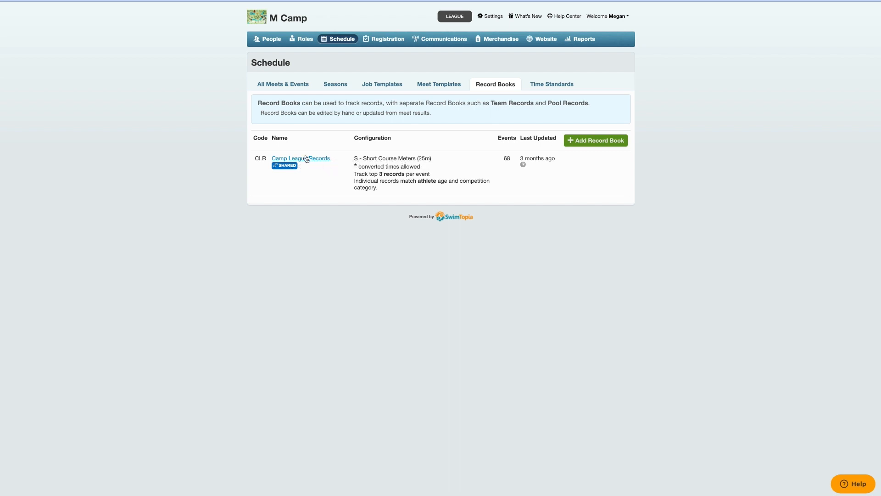
pyautogui.click(306, 158)
pyautogui.click(380, 74)
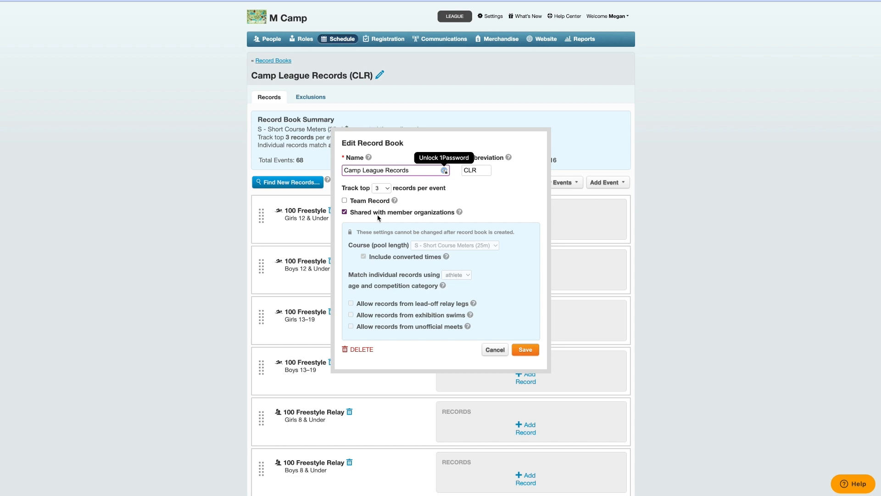
pyautogui.moveTo(462, 215)
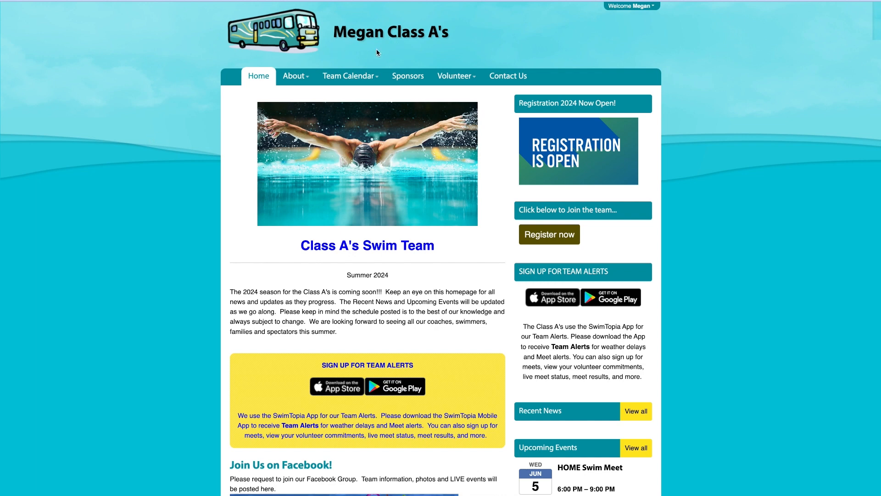
# - Open the Records page on the Class A's team website and start editing its page content
pyautogui.moveTo(365, 74)
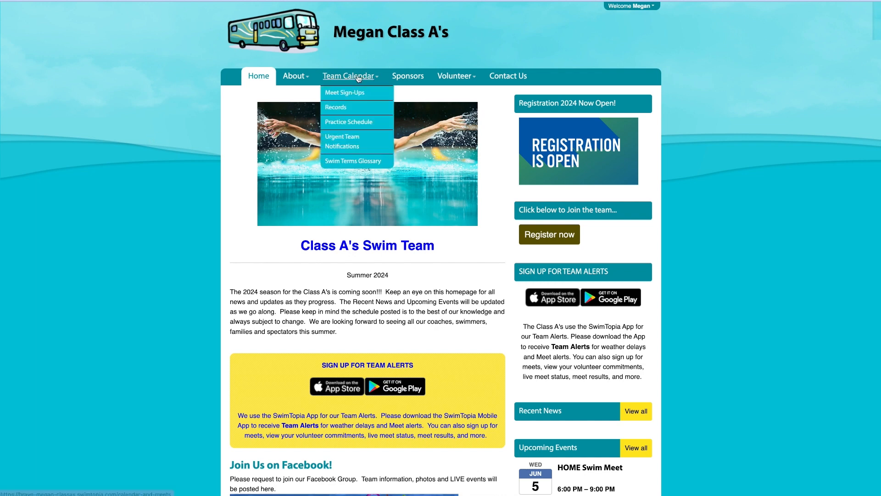
pyautogui.click(341, 110)
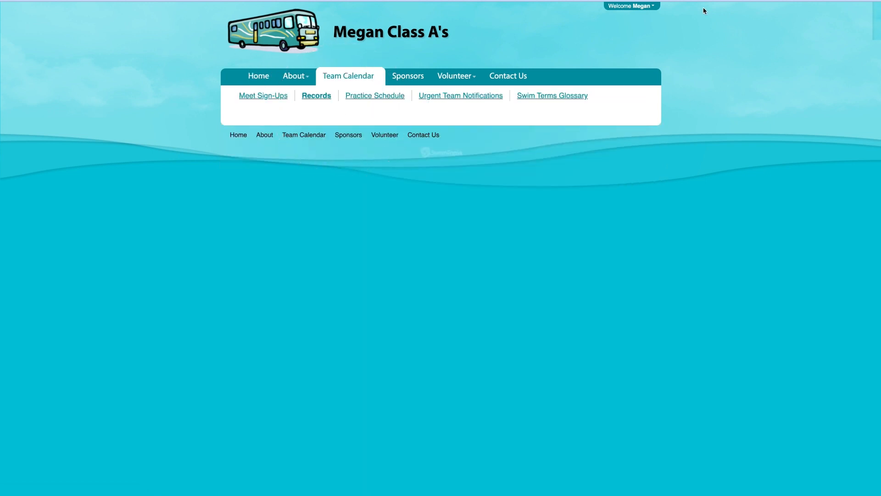
pyautogui.click(633, 5)
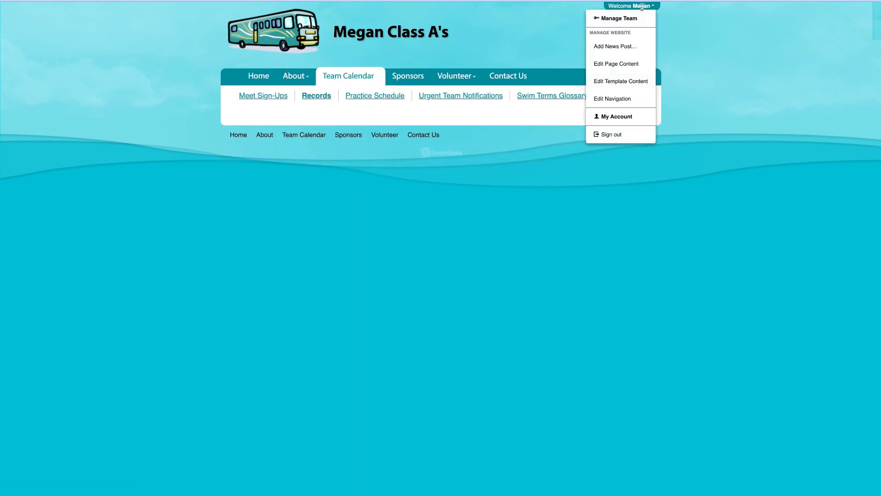
pyautogui.click(610, 65)
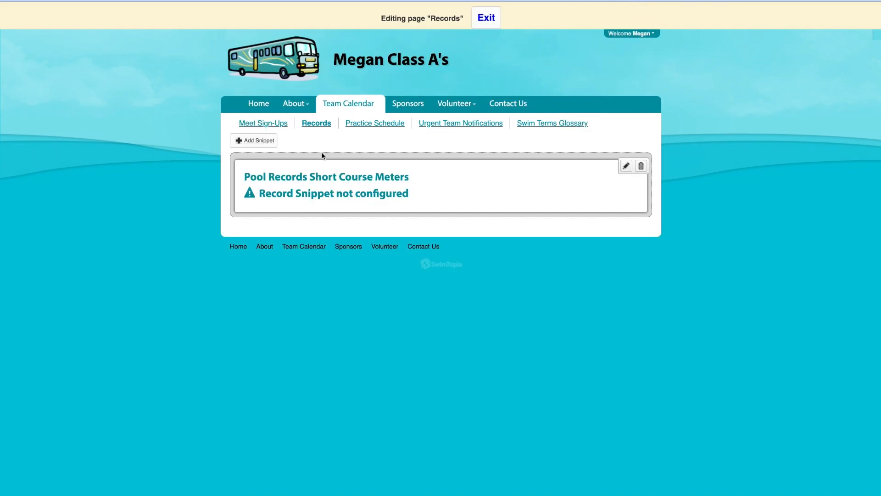
# - Insert a new Records snippet below the existing Pool Records Short Course Meters snippet
pyautogui.click(259, 143)
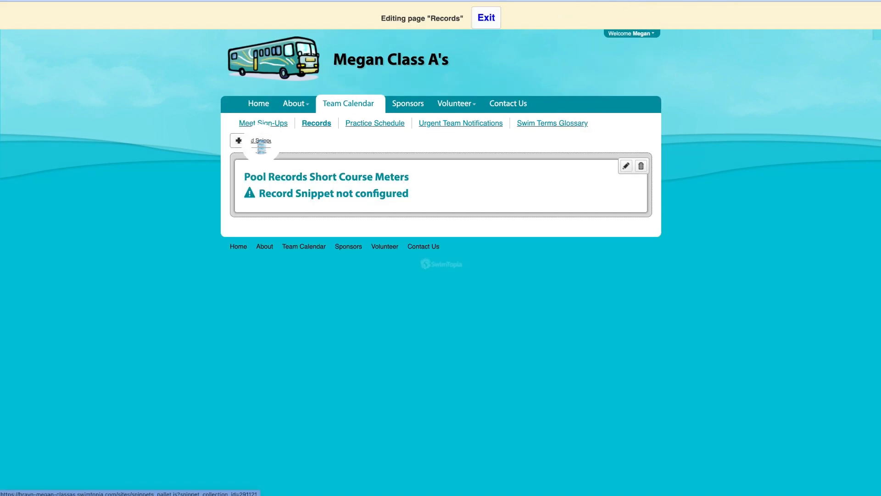
pyautogui.moveTo(816, 303); pyautogui.dragTo(709, 164)
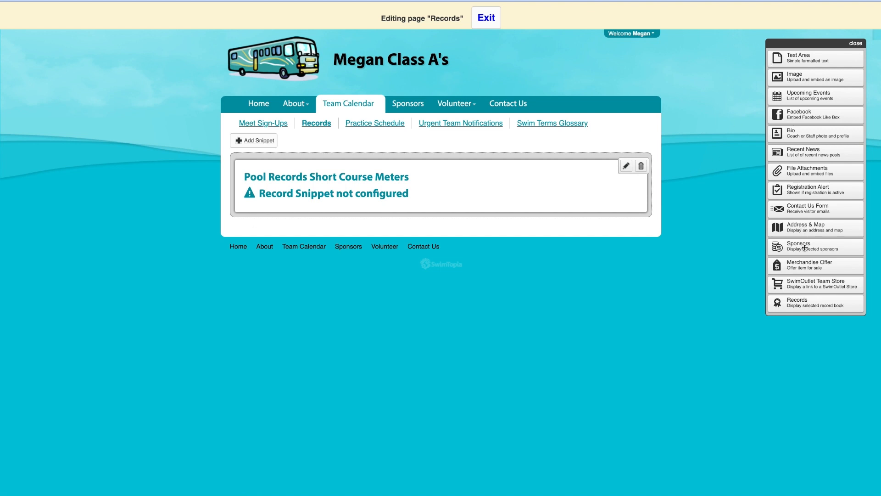
pyautogui.moveTo(801, 306); pyautogui.dragTo(352, 230)
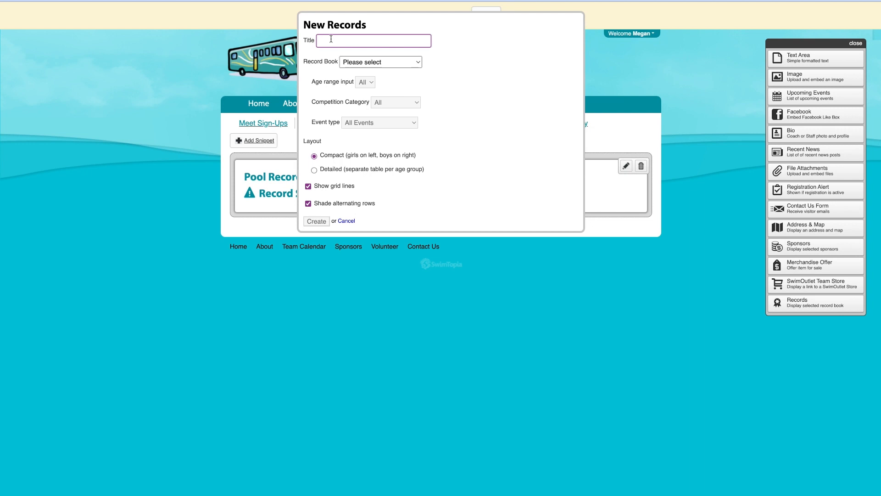
# - Title the new Records snippet "Class A Team Records" and choose Class A's Team Records as its record book
pyautogui.write('Class A Team Records')
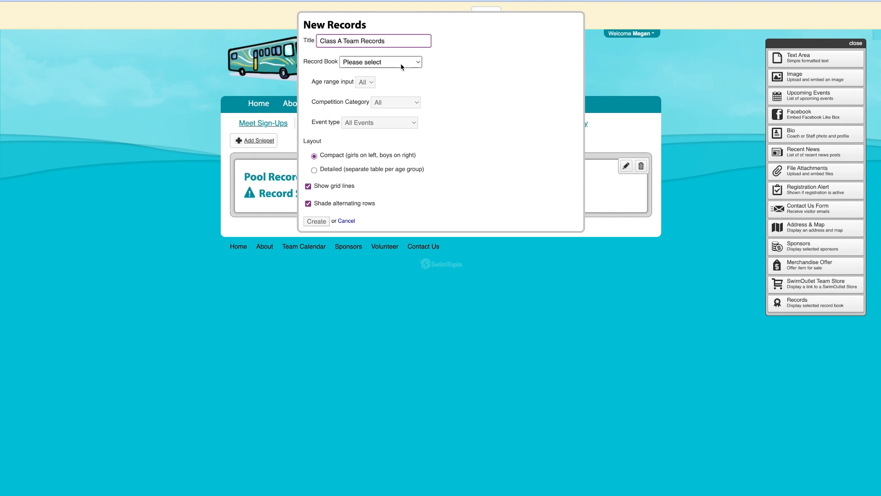
pyautogui.click(402, 67)
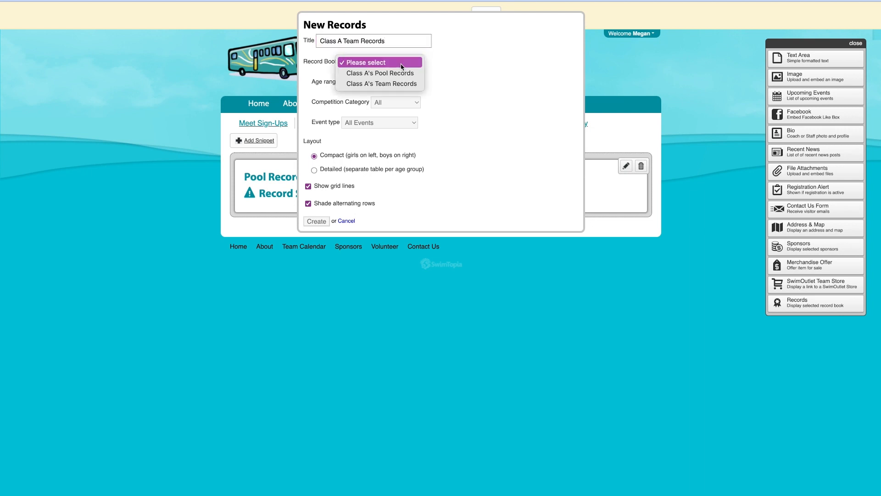
pyautogui.click(383, 84)
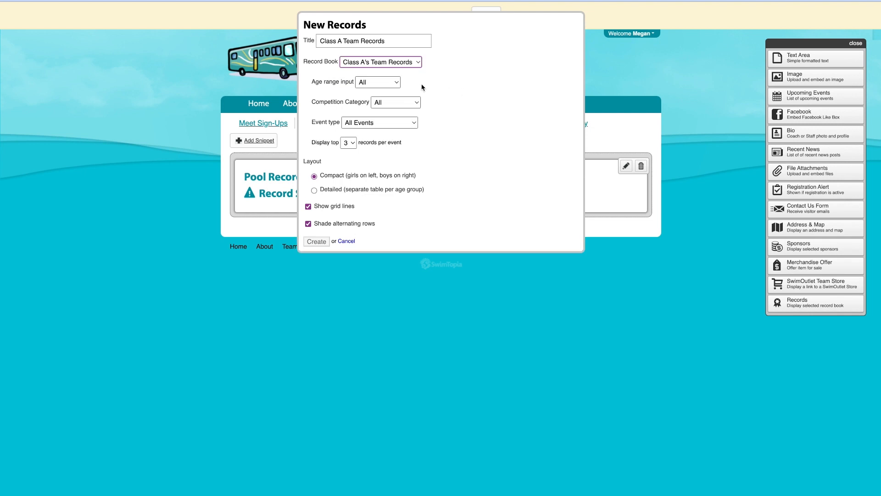
# - Check the age range, competition category and event type choices, keep all of them included, and create the team records snippet
pyautogui.click(394, 86)
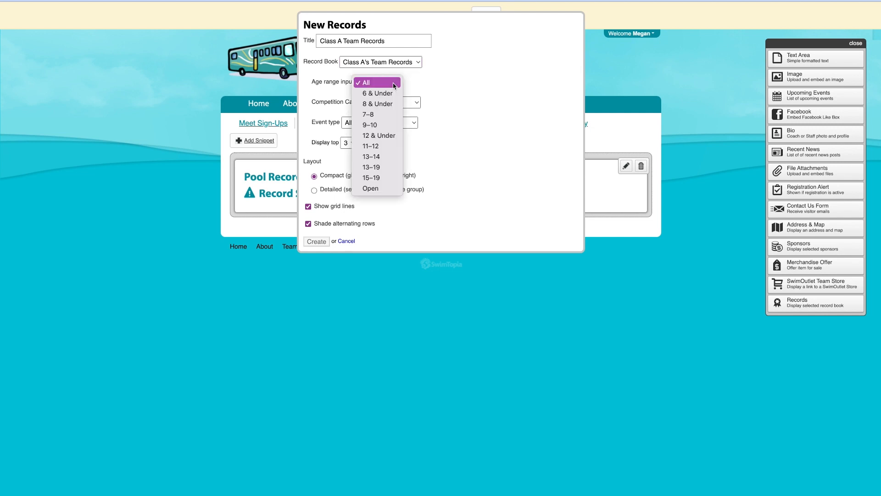
pyautogui.click(474, 90)
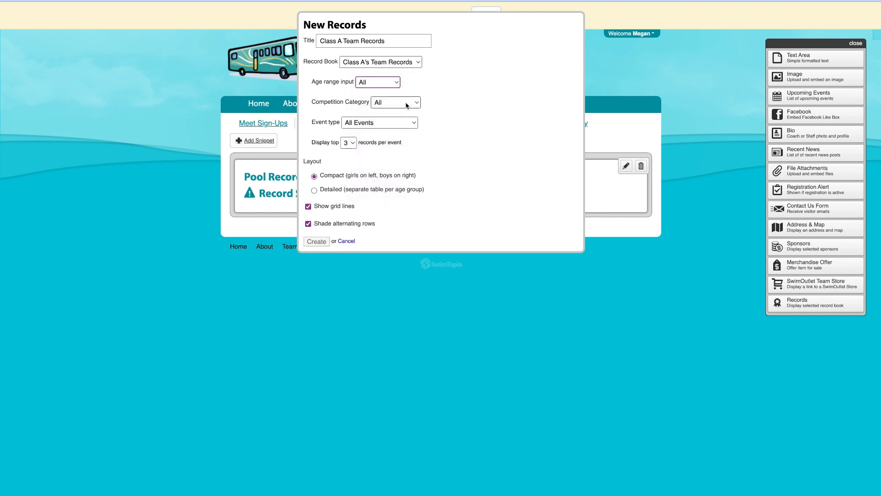
pyautogui.click(396, 102)
pyautogui.click(502, 92)
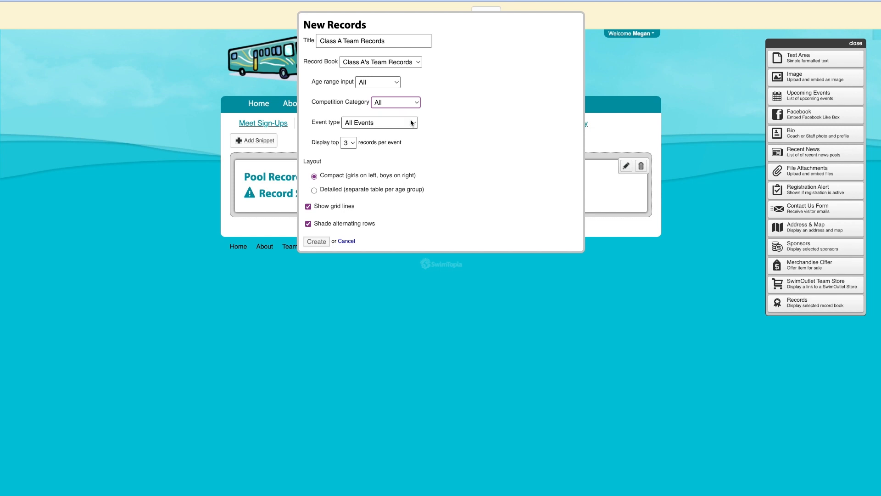
pyautogui.click(398, 124)
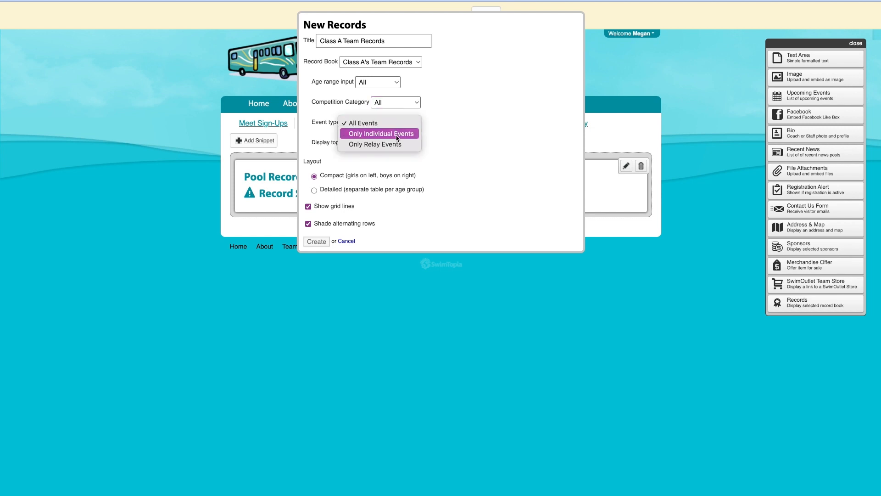
pyautogui.click(463, 127)
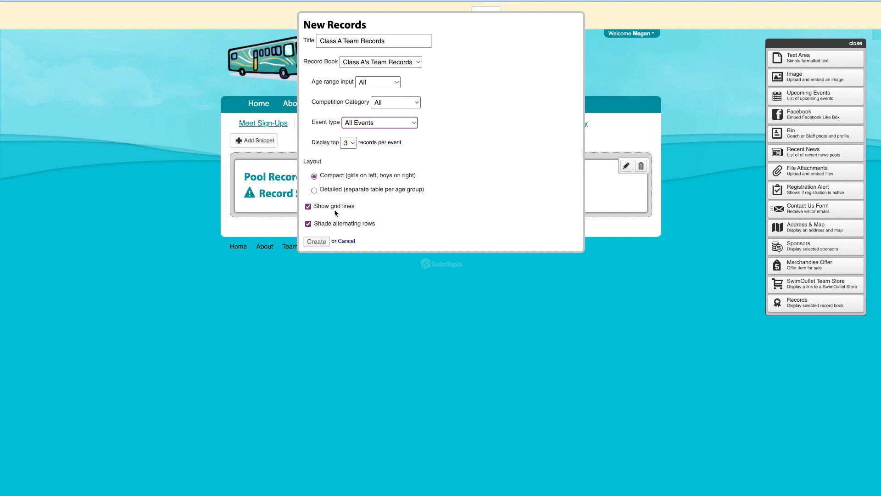
pyautogui.click(320, 243)
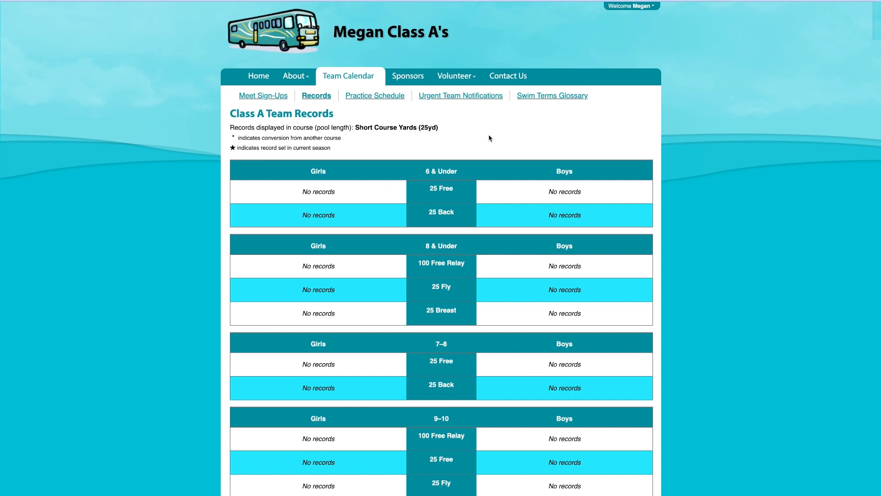
# - Look through the Class A Team Records tables by age group on the Records page
pyautogui.scroll(-5, 452, 142)
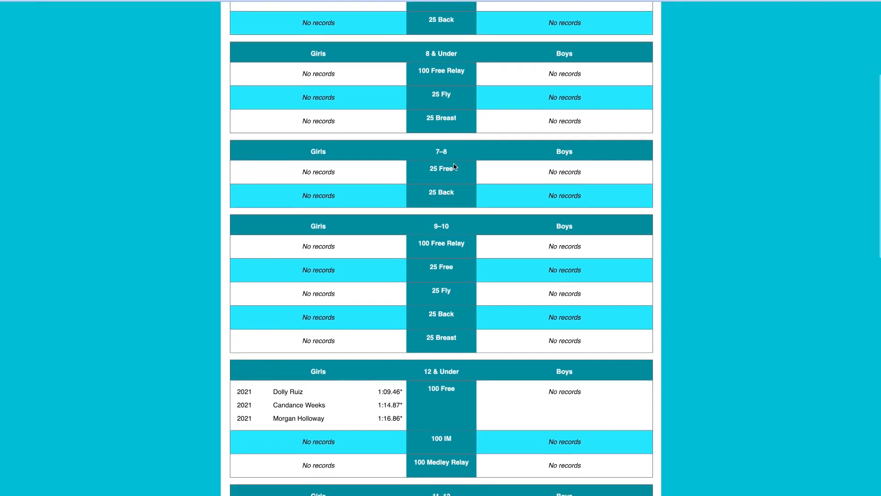
pyautogui.scroll(-7, 455, 167)
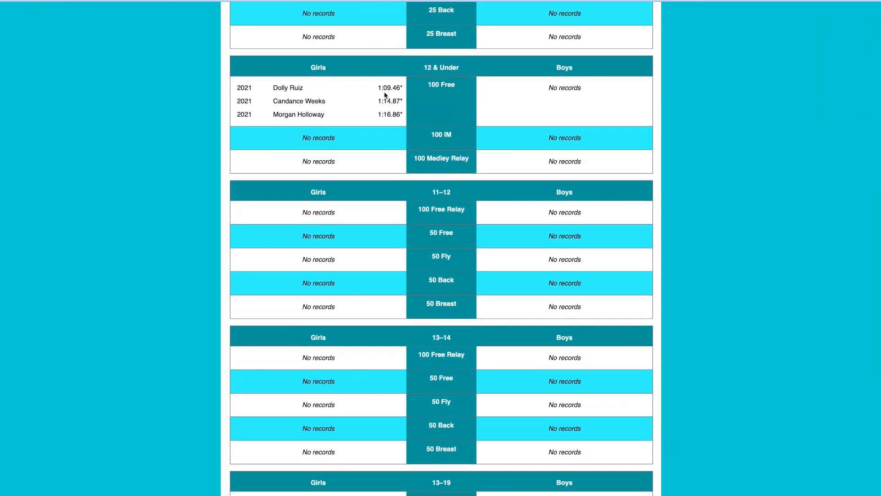
pyautogui.scroll(-8, 465, 175)
pyautogui.scroll(20, 465, 175)
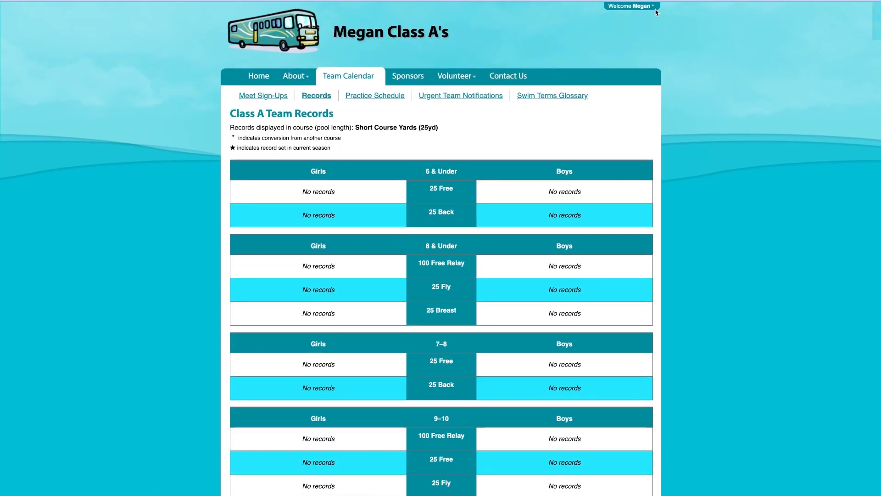
# - Reopen the Records page content for editing and insert another Records snippet above the Class A Team Records snippet
pyautogui.click(652, 6)
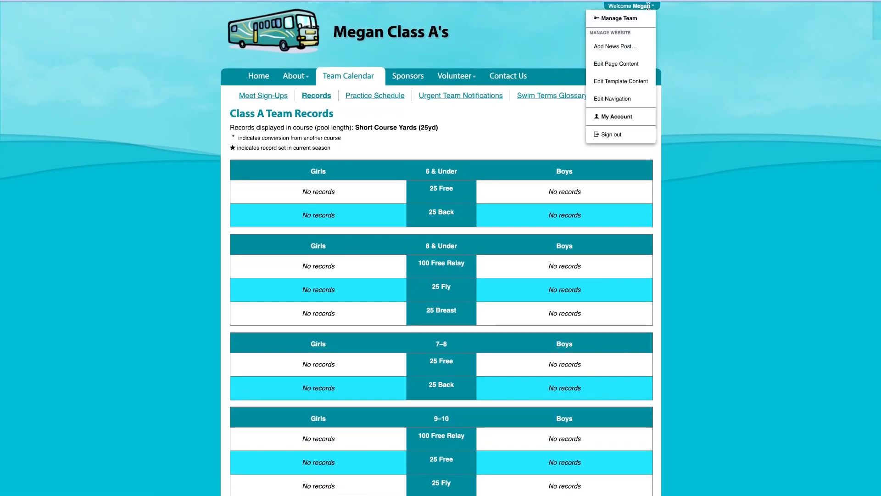
pyautogui.click(625, 64)
pyautogui.click(274, 140)
pyautogui.moveTo(822, 299); pyautogui.dragTo(451, 160)
# - Create the snippet with the title "Class A Pool Records" and Class A's Pool Records as its record book
pyautogui.click(375, 63)
pyautogui.click(374, 73)
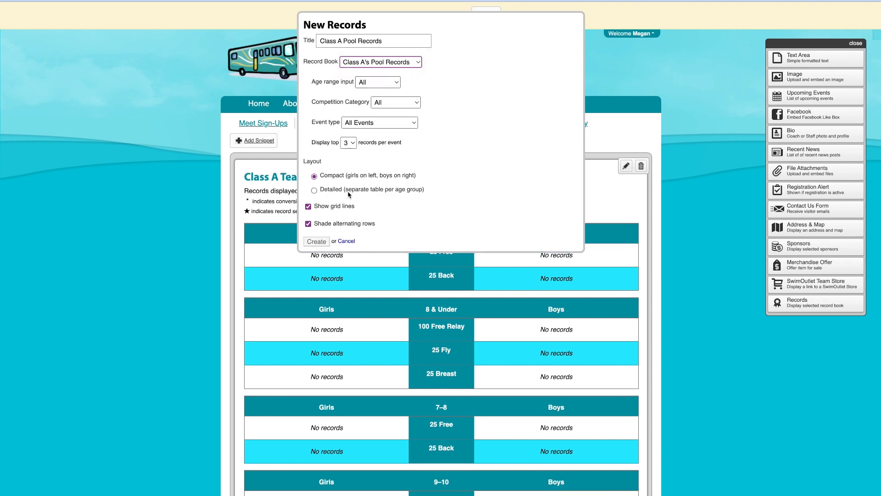
pyautogui.click(318, 243)
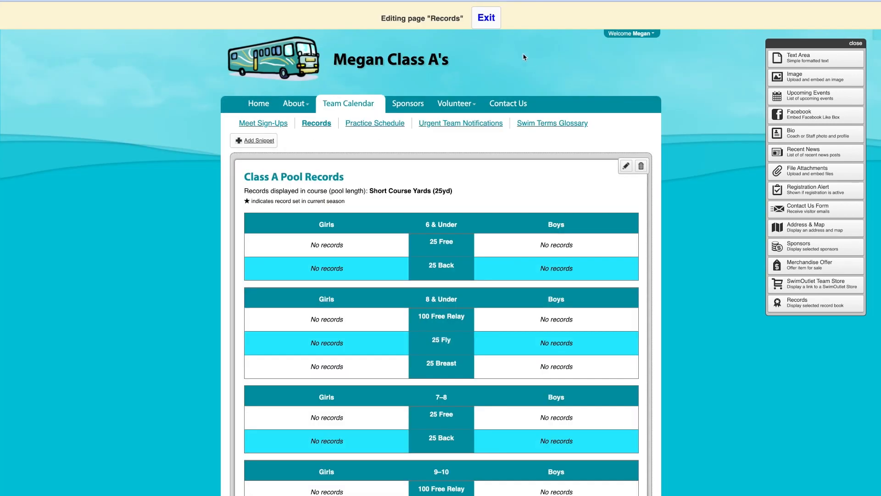
# - Exit page editing and look through the Class A Pool Records tables on the Records page
pyautogui.click(486, 17)
pyautogui.scroll(-18, 489, 220)
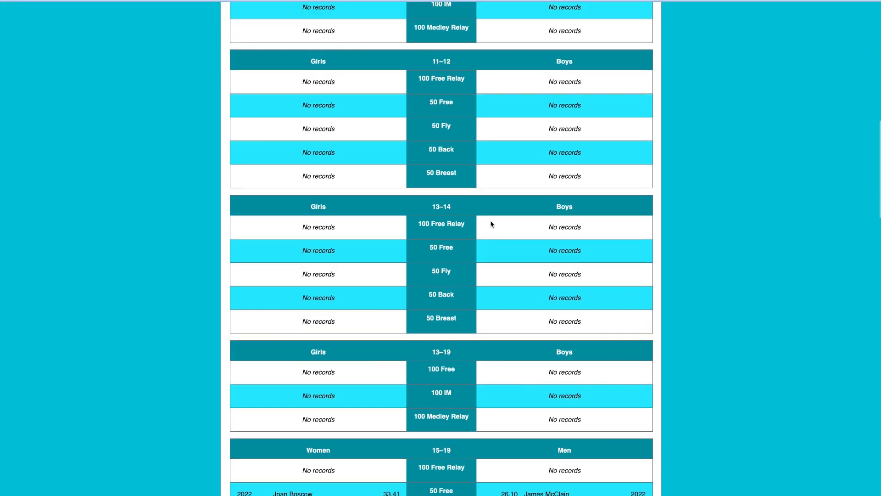